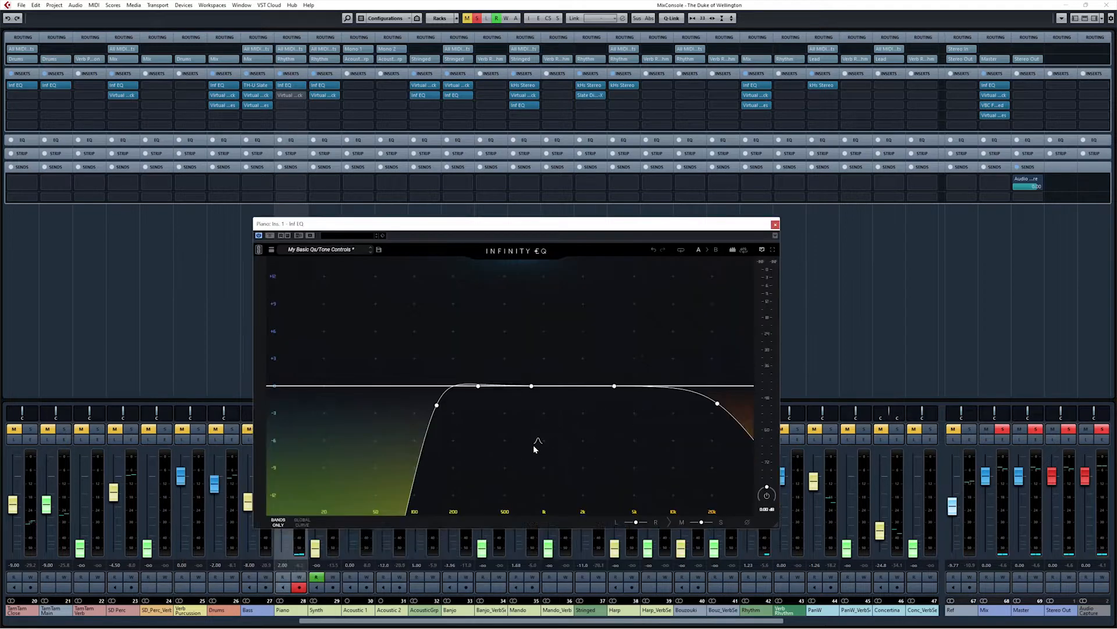
Play the soloed Piano while viewing its Inf EQ curve, then view the Rhythm channel's Inf EQ, closing both windows.
{"action": "key", "text": "space"}
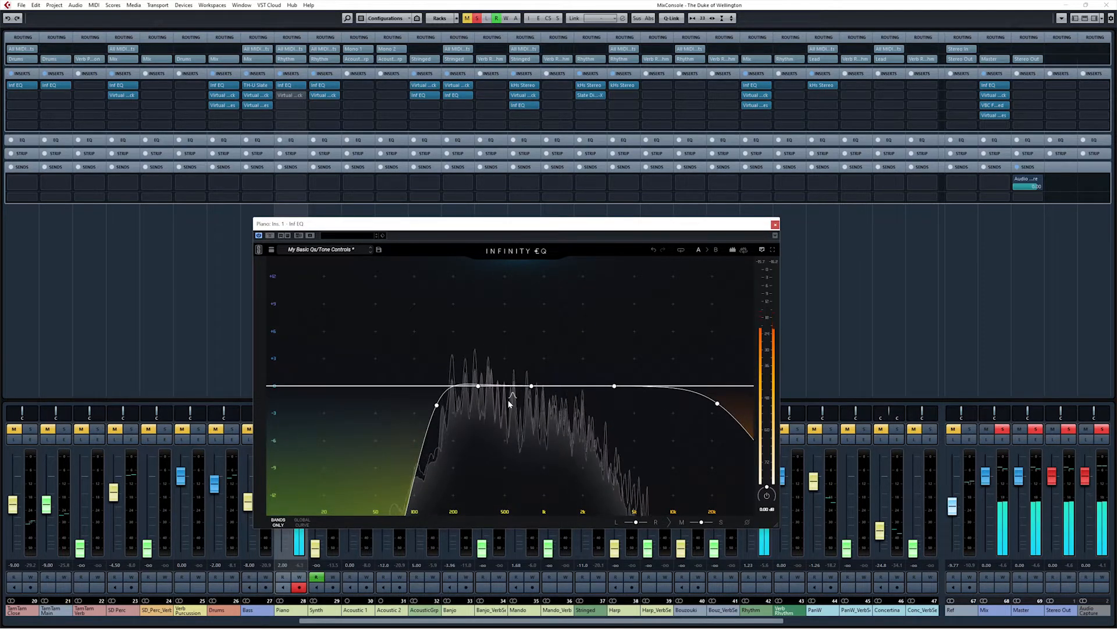
{"action": "left_click", "coordinate": [532, 385]}
{"action": "left_click_drag", "start_coordinate": [692, 223], "coordinate": [520, 203]}
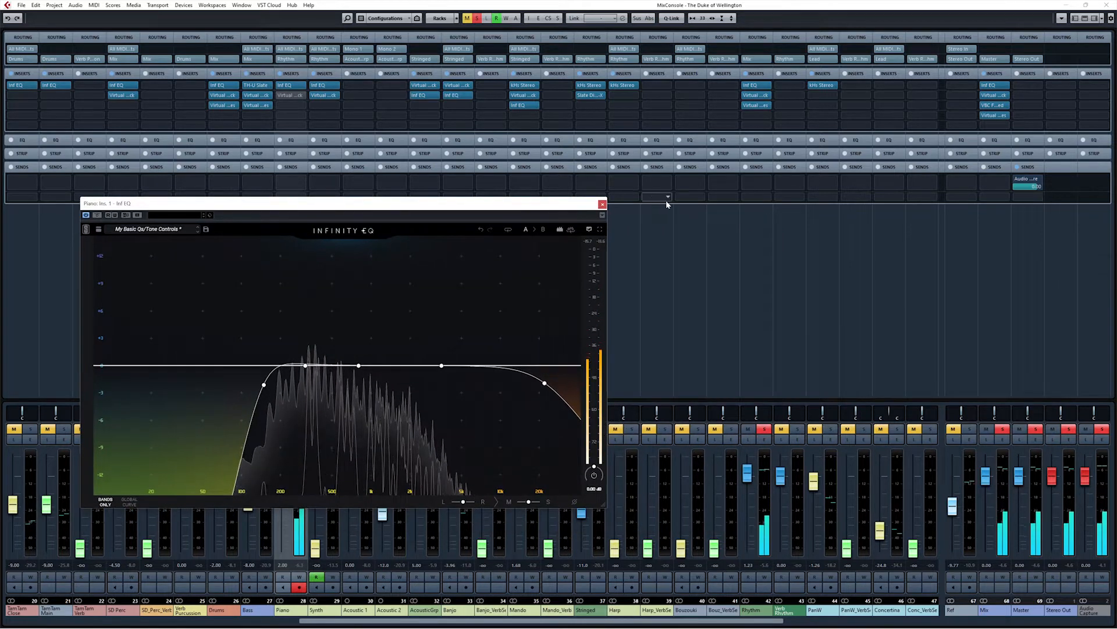
{"action": "left_click", "coordinate": [602, 204]}
{"action": "left_click", "coordinate": [756, 85]}
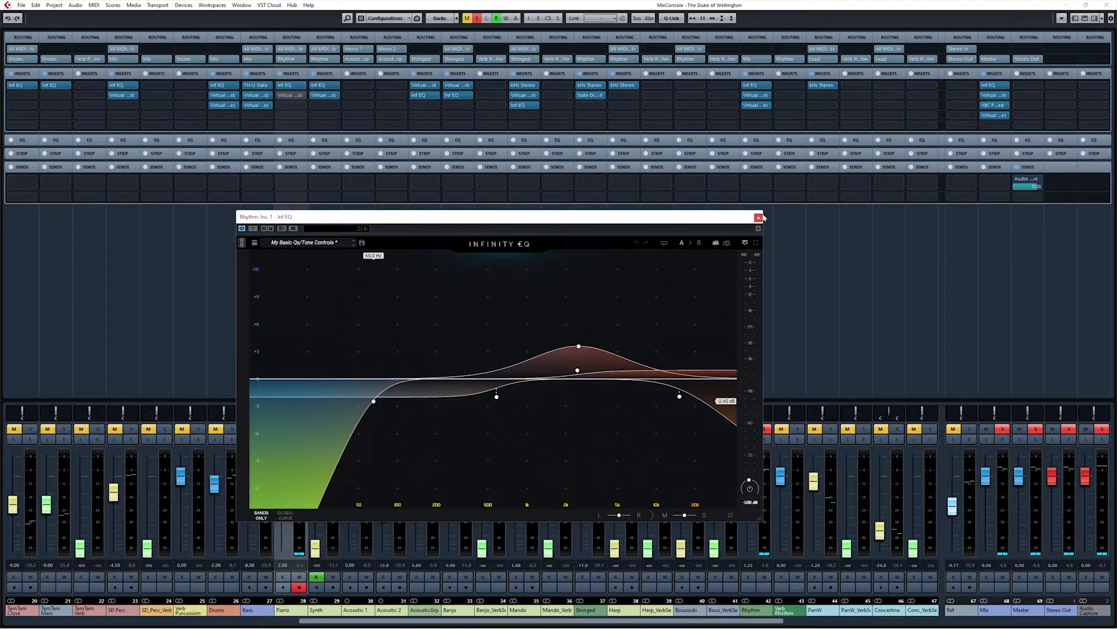
{"action": "left_click", "coordinate": [759, 218]}
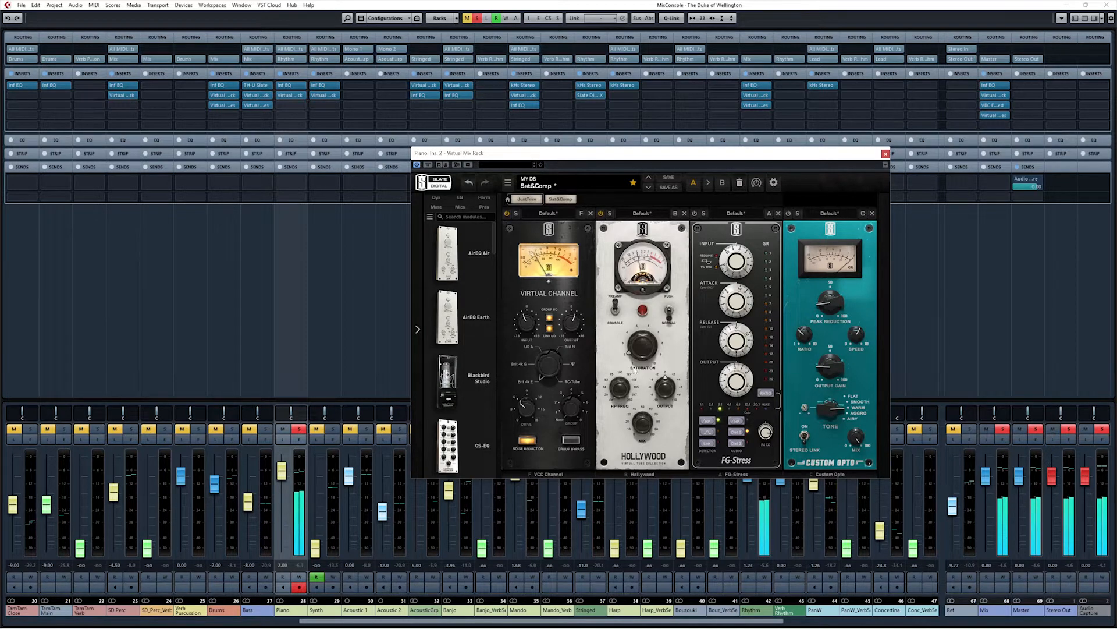
Play the soloed Piano from about bar 104 in the project arrangement, keeping its Virtual Mix Rack in view.
{"action": "left_click", "coordinate": [602, 214]}
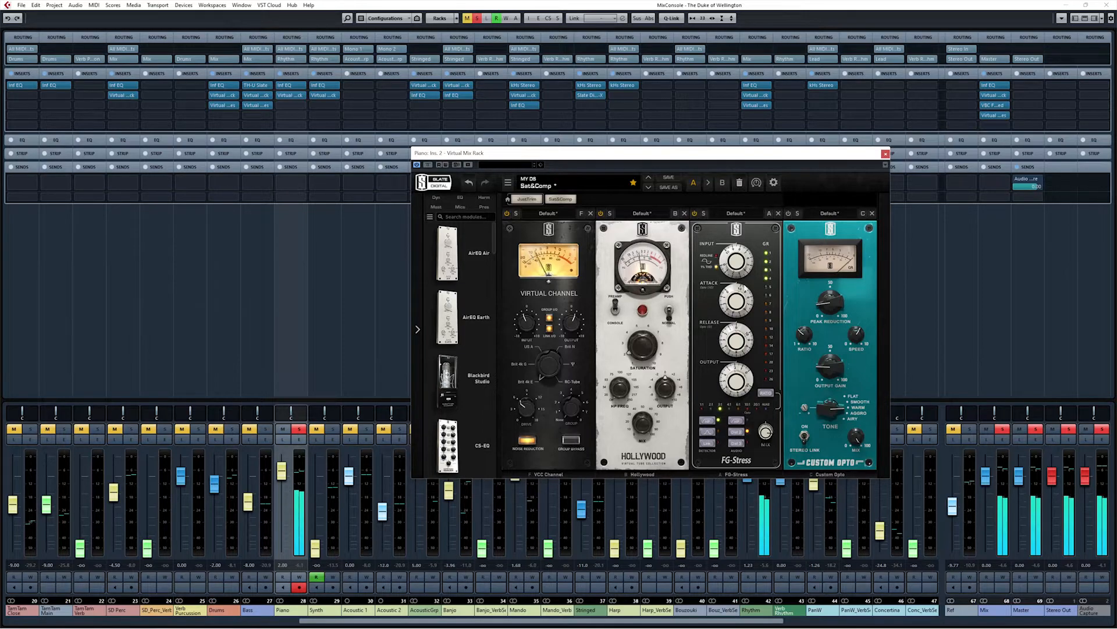
{"action": "key", "text": "F3"}
{"action": "left_click_drag", "start_coordinate": [636, 162], "coordinate": [922, 162]}
{"action": "scroll", "coordinate": [369, 317], "scroll_direction": "left", "scroll_amount": 10}
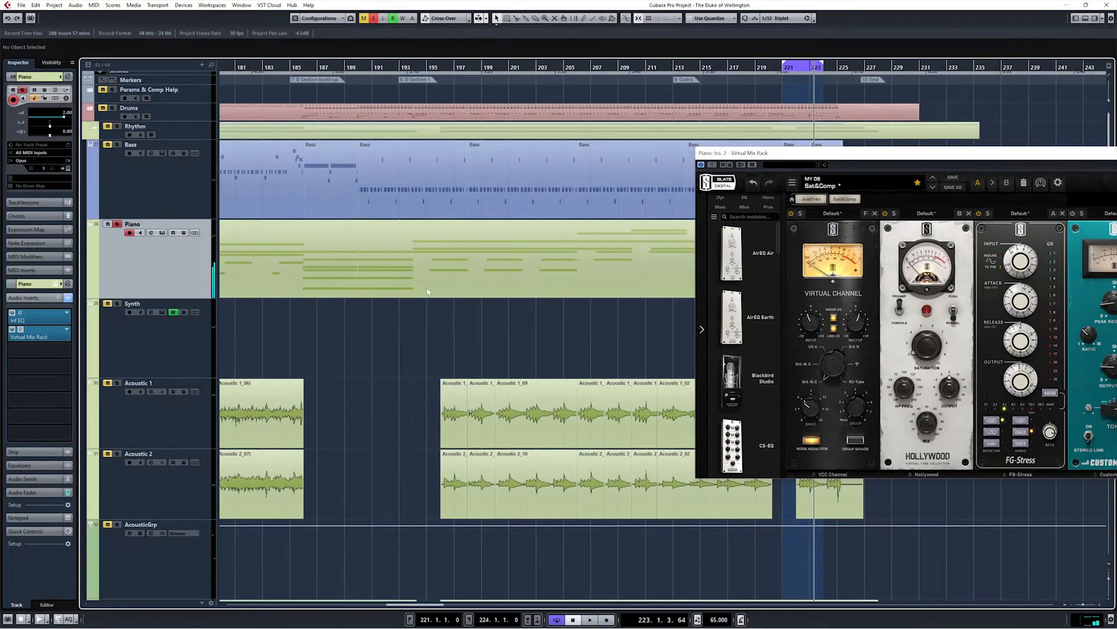
{"action": "key", "text": "space"}
{"action": "scroll", "coordinate": [368, 317], "scroll_direction": "left", "scroll_amount": 20}
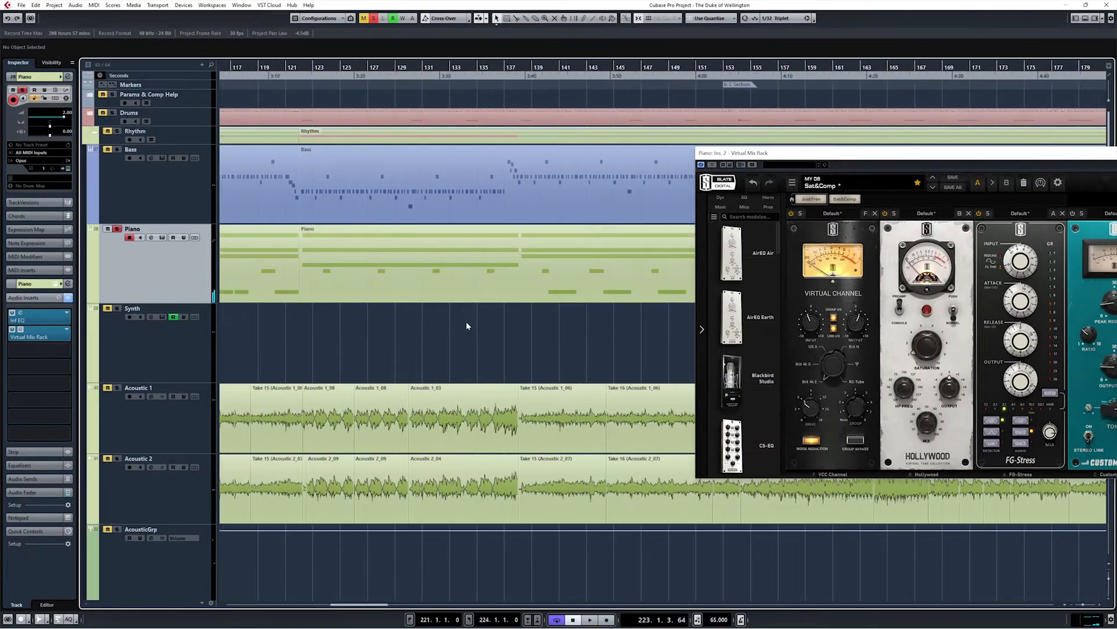
{"action": "scroll", "coordinate": [414, 326], "scroll_direction": "right", "scroll_amount": 2}
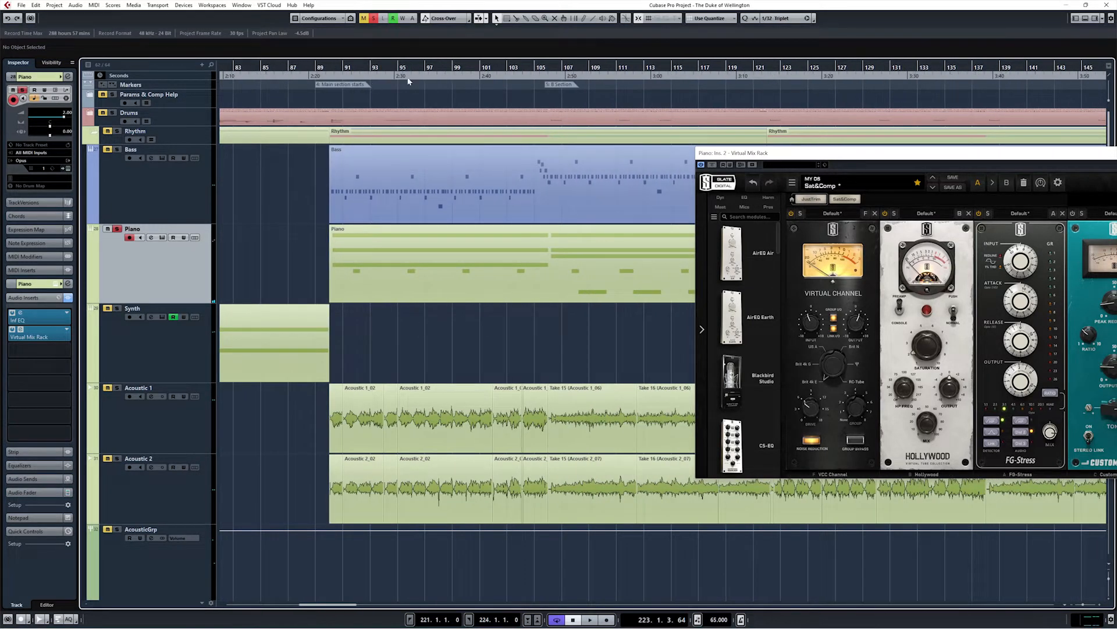
{"action": "double_click", "coordinate": [523, 66]}
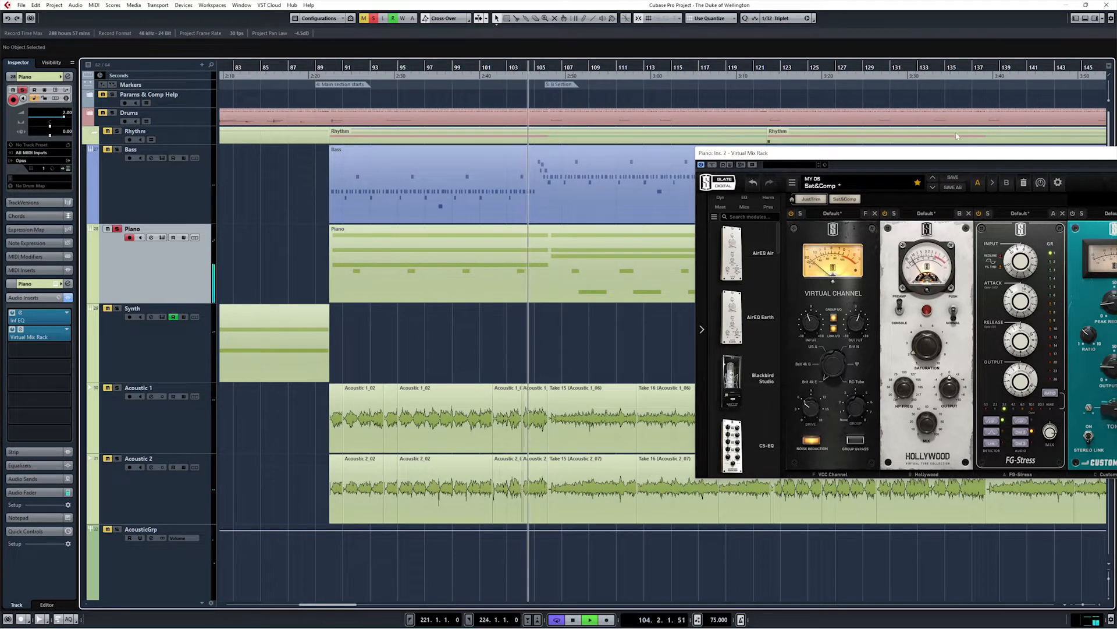
{"action": "left_click_drag", "start_coordinate": [954, 152], "coordinate": [855, 135]}
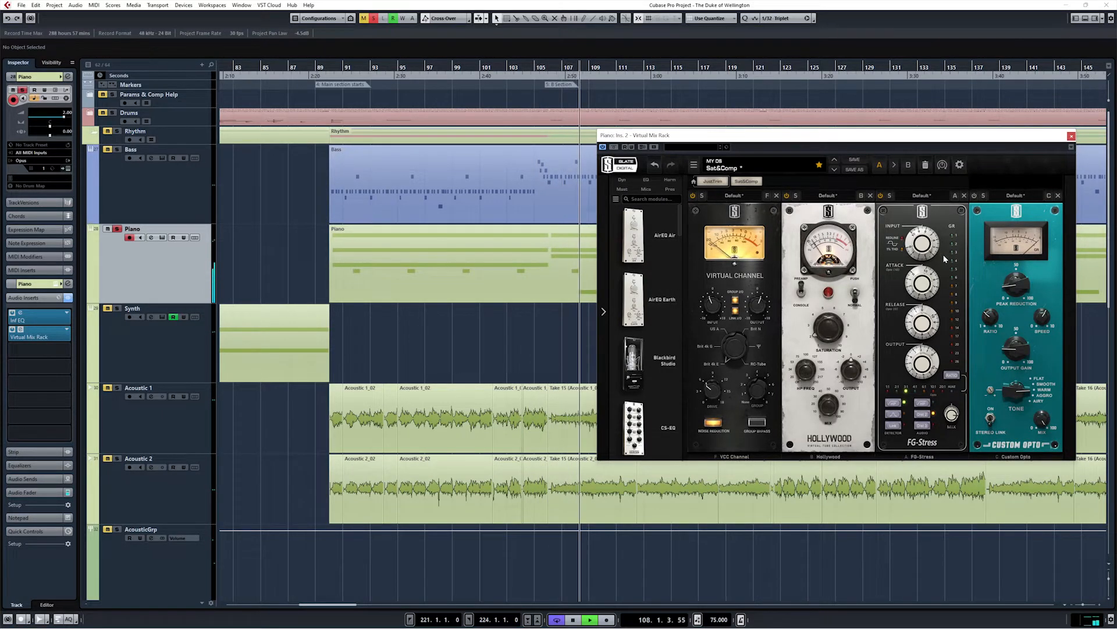
Examine the Rhythm channel's Virtual Mix Rack in the MixConsole beside the Piano's rack, then close the Rhythm rack.
{"action": "key", "text": "F3"}
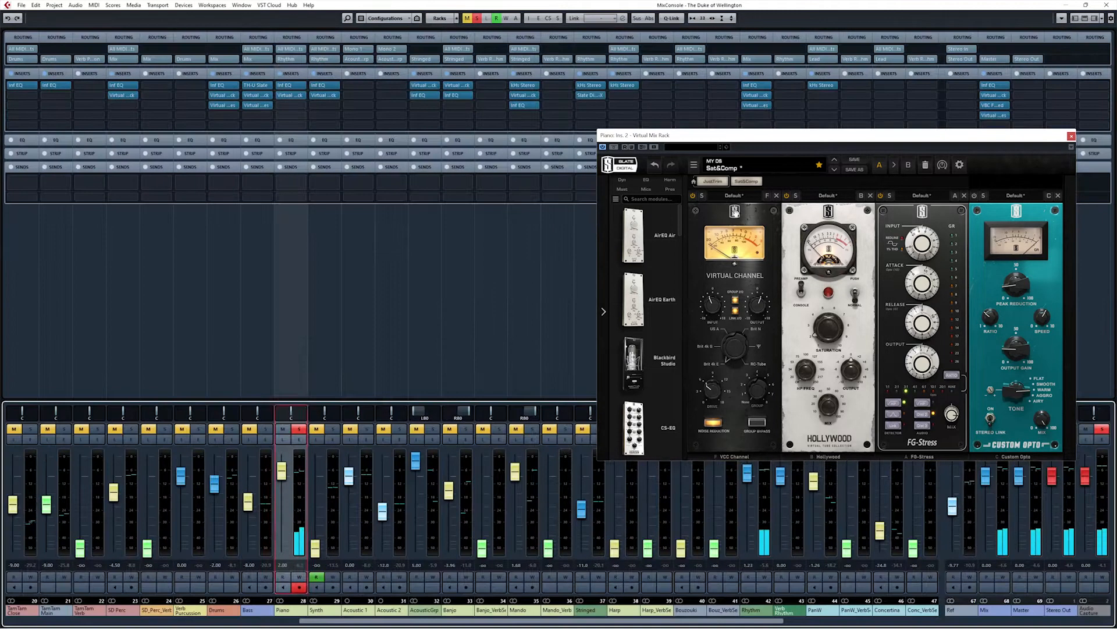
{"action": "left_click_drag", "start_coordinate": [1060, 262], "coordinate": [508, 250]}
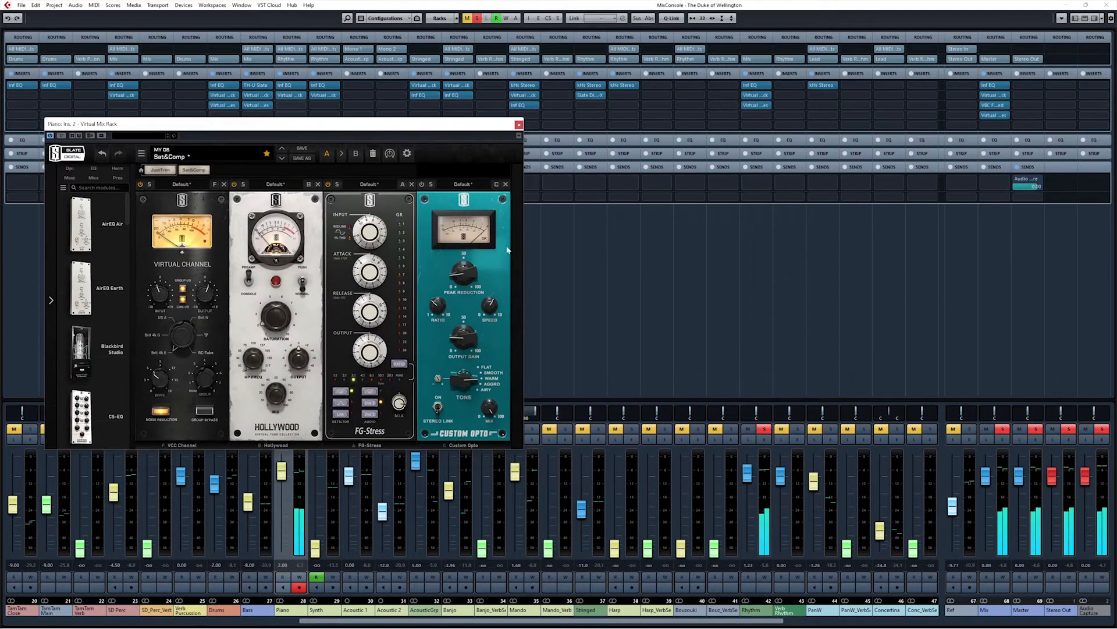
{"action": "left_click", "coordinate": [752, 219]}
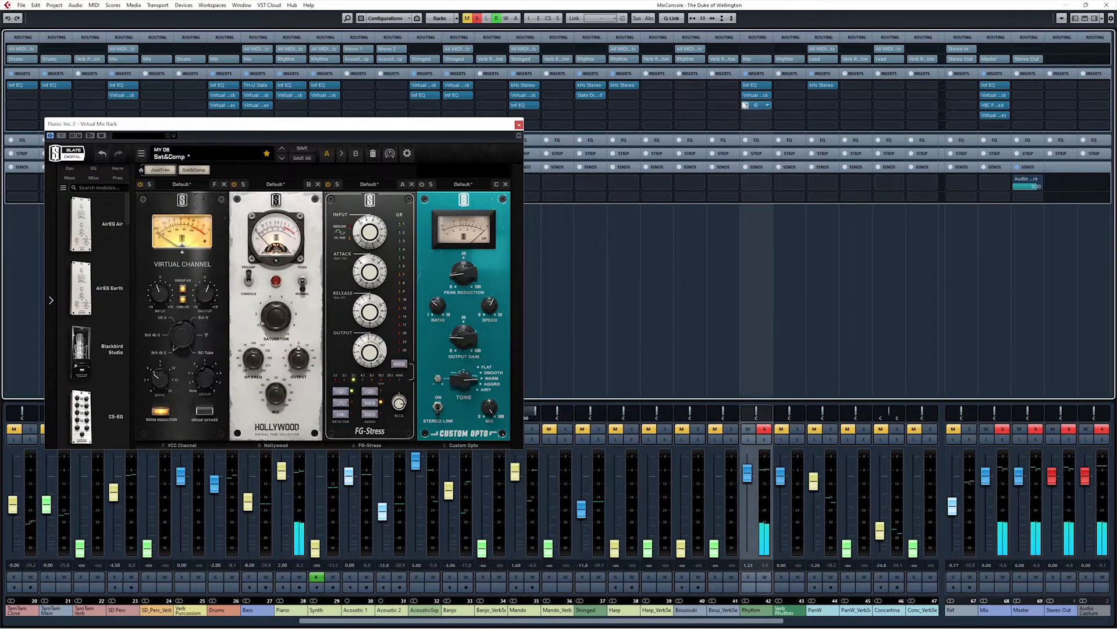
{"action": "left_click", "coordinate": [756, 106]}
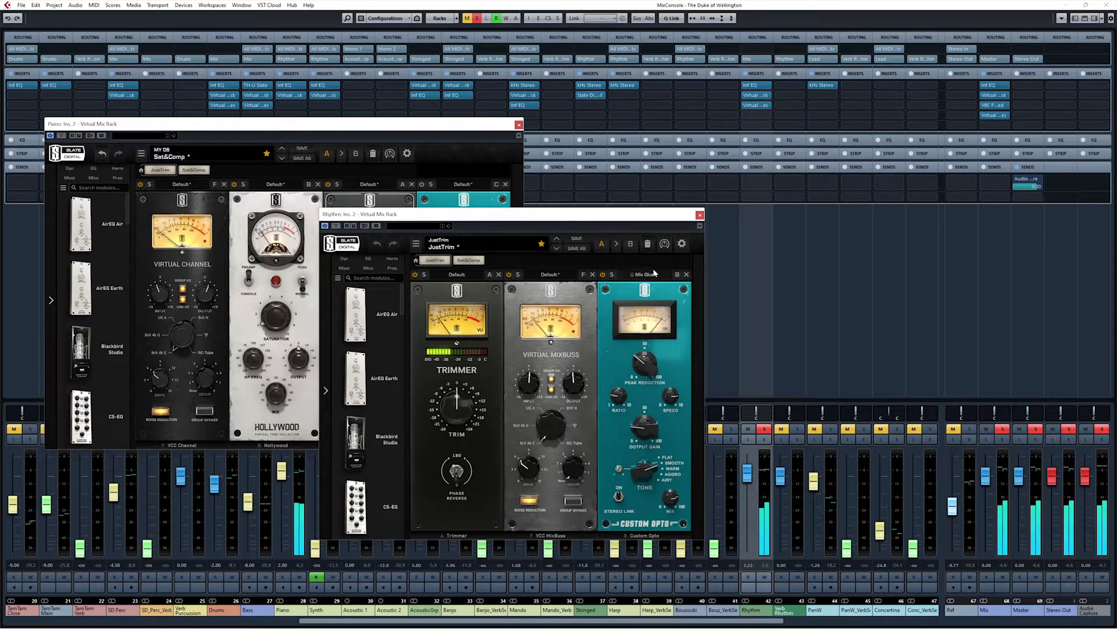
{"action": "left_click_drag", "start_coordinate": [672, 217], "coordinate": [689, 219]}
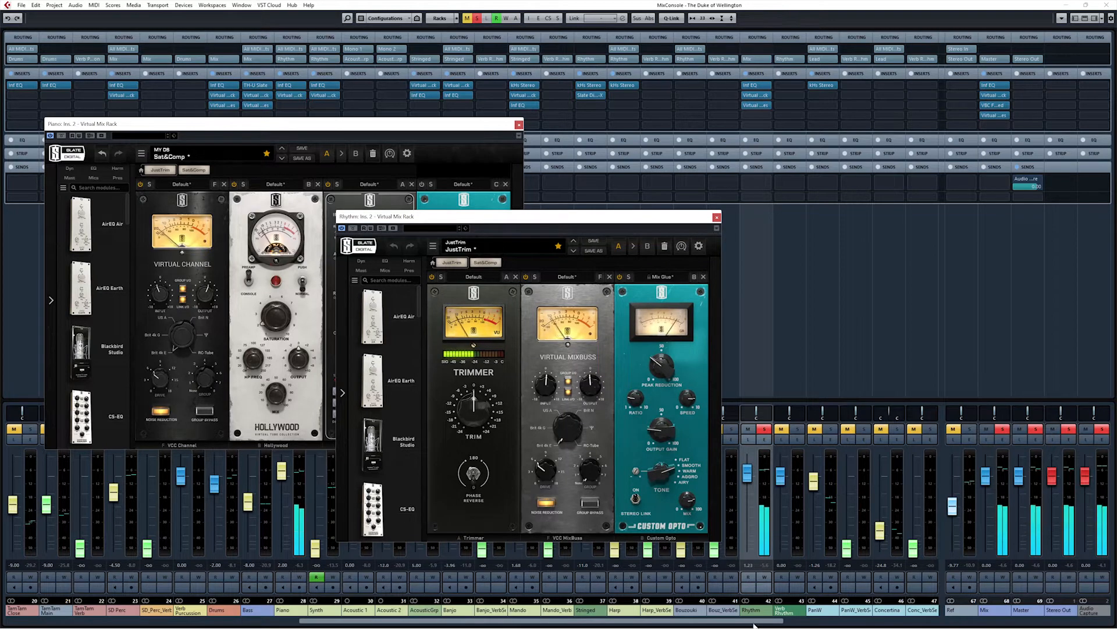
{"action": "left_click", "coordinate": [717, 218]}
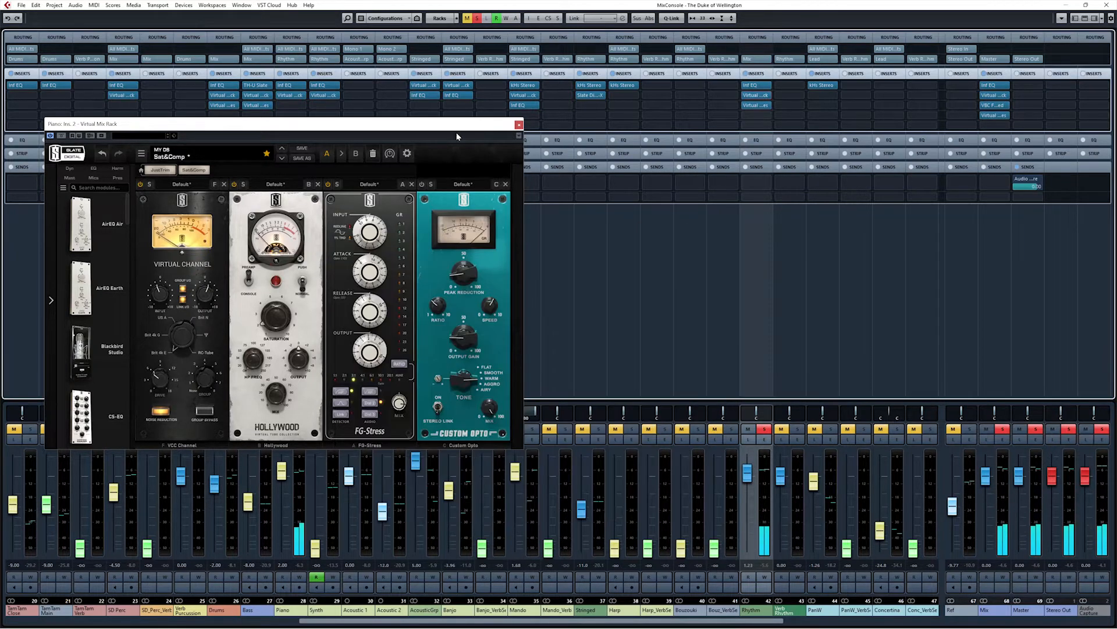
Select the Piano channel and compare its sound with the Virtual Mix Rack bypassed and active.
{"action": "left_click_drag", "start_coordinate": [456, 133], "coordinate": [900, 135]}
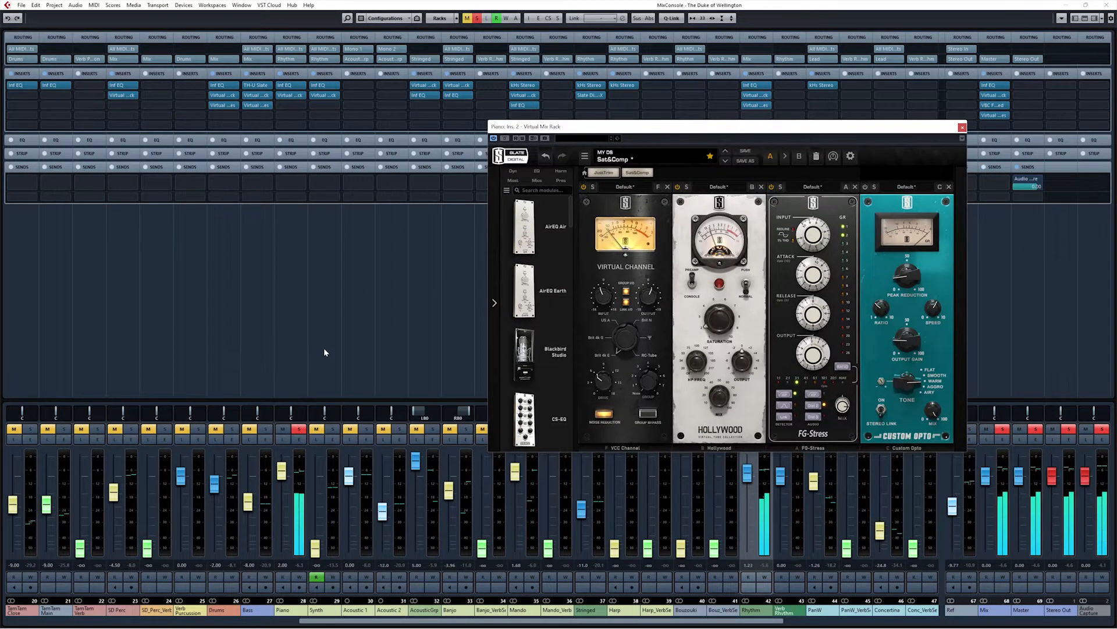
{"action": "left_click", "coordinate": [288, 347]}
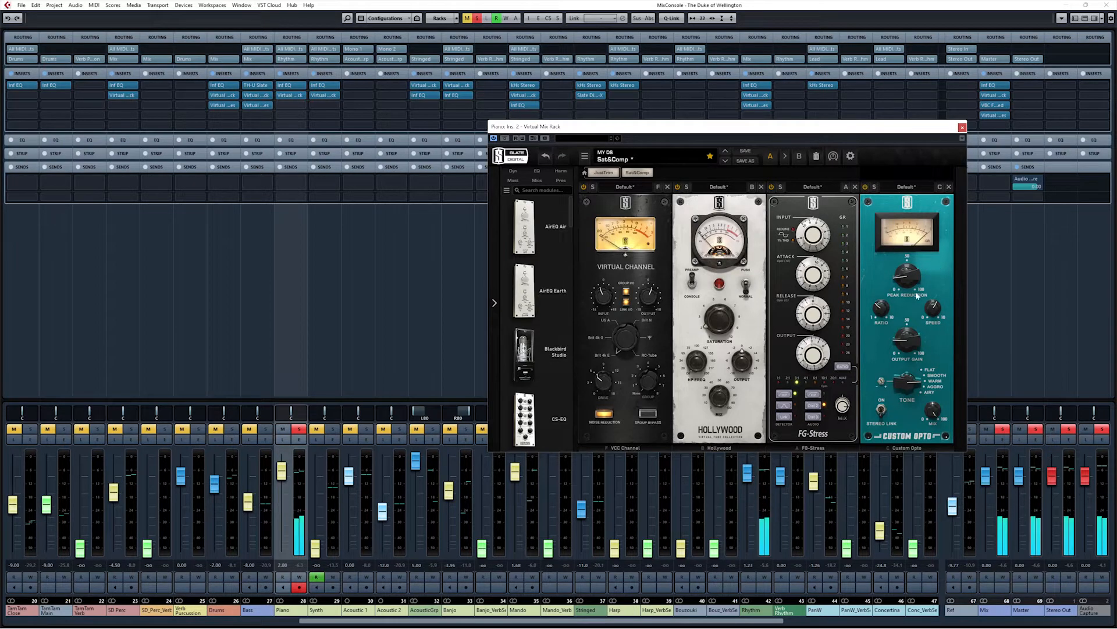
{"action": "mouse_move", "coordinate": [883, 382]}
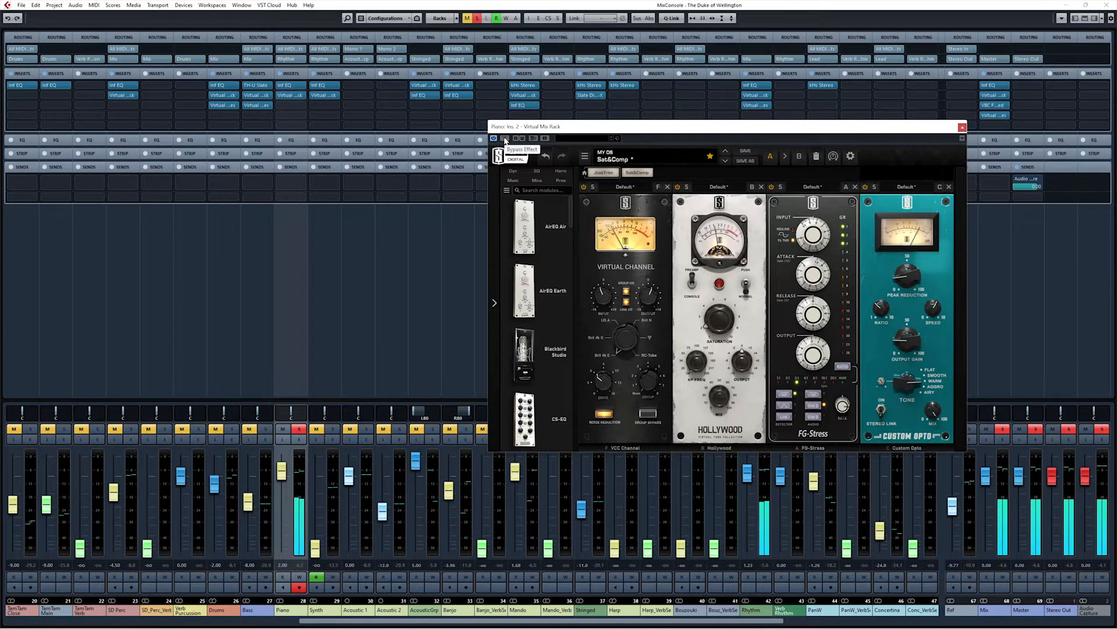
{"action": "left_click", "coordinate": [505, 140]}
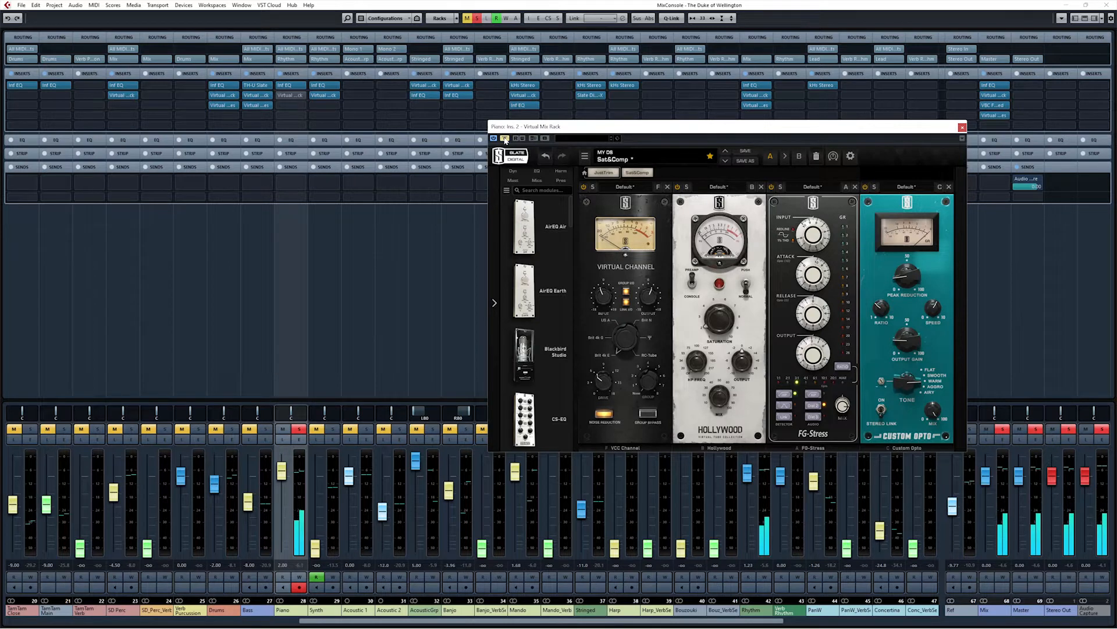
{"action": "left_click", "coordinate": [505, 140]}
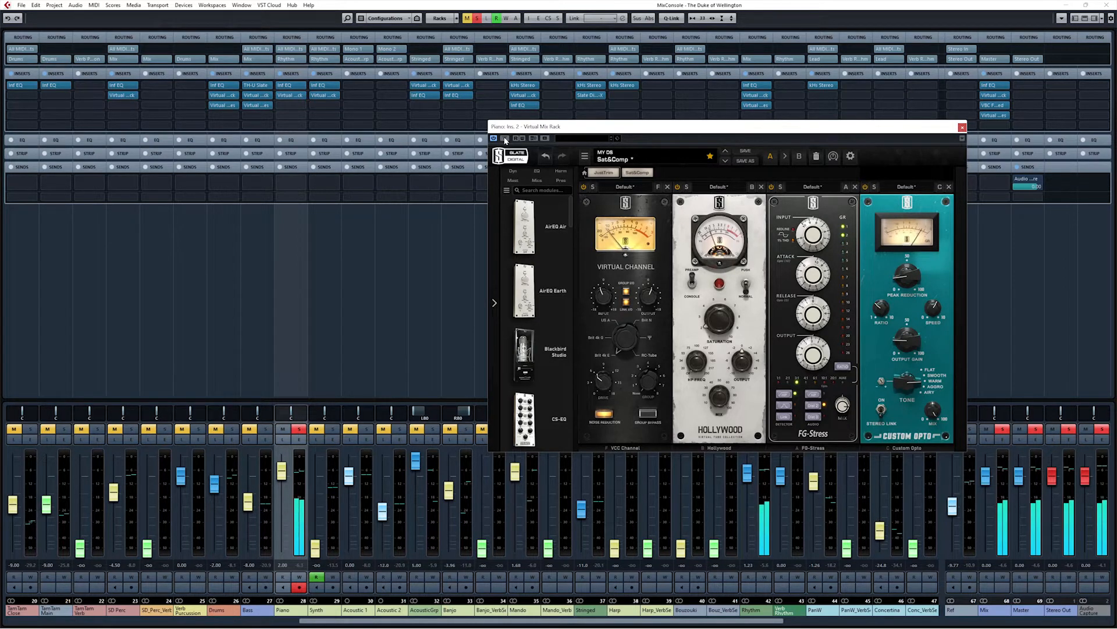
{"action": "left_click", "coordinate": [505, 138]}
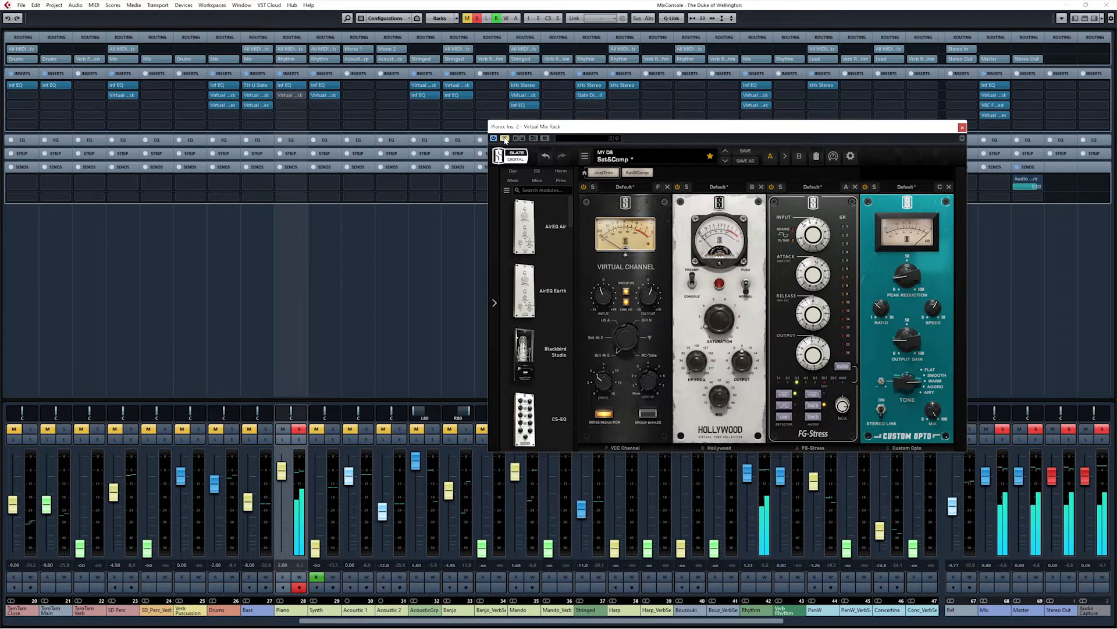
{"action": "left_click", "coordinate": [505, 138]}
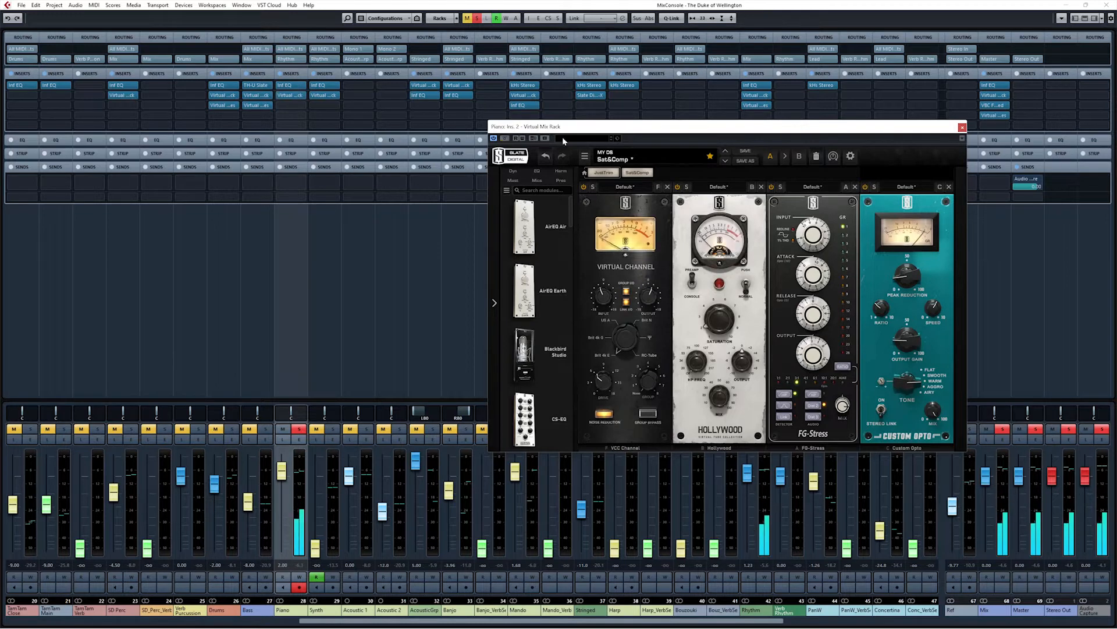
Close the Piano's Virtual Mix Rack and compare the full mix with all Piano inserts bypassed and active.
{"action": "left_click", "coordinate": [962, 128]}
{"action": "left_click", "coordinate": [280, 73]}
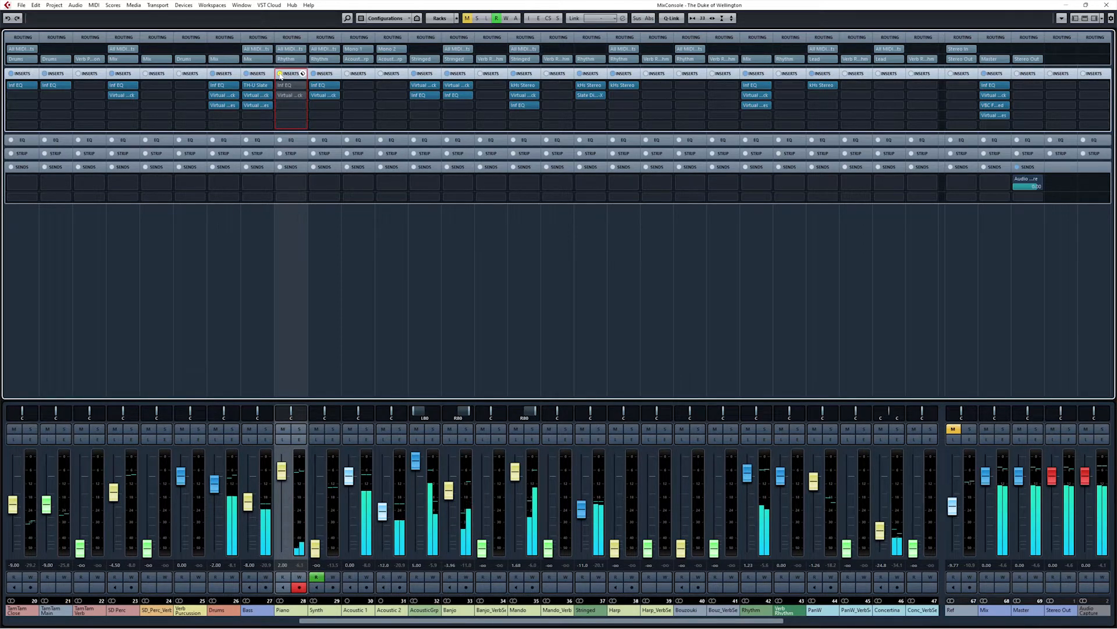
{"action": "left_click", "coordinate": [279, 74]}
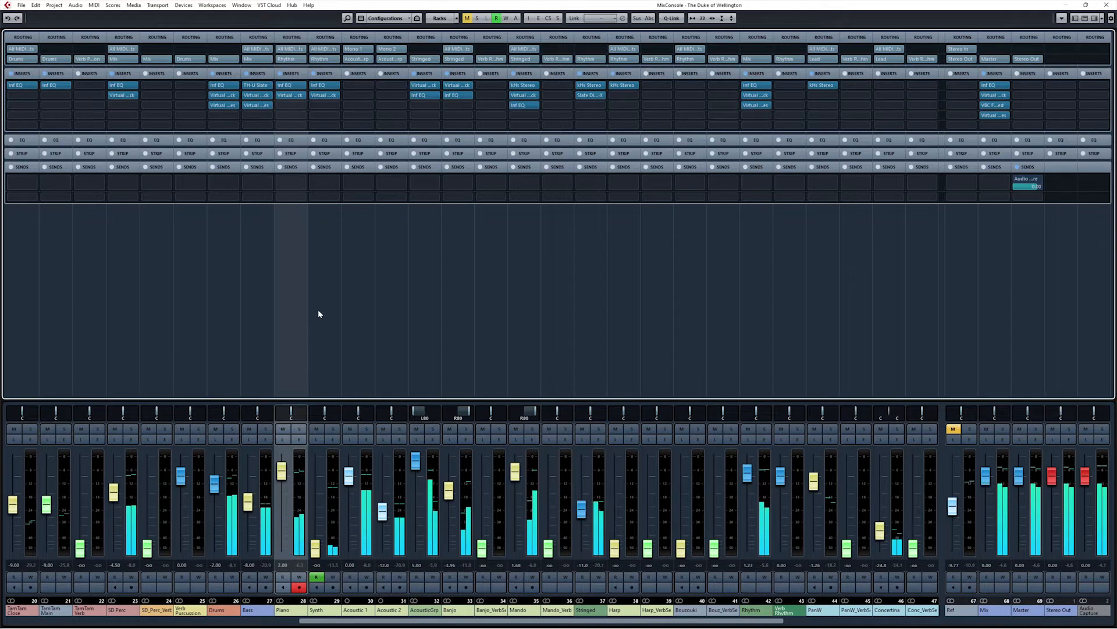
{"action": "left_click", "coordinate": [280, 75]}
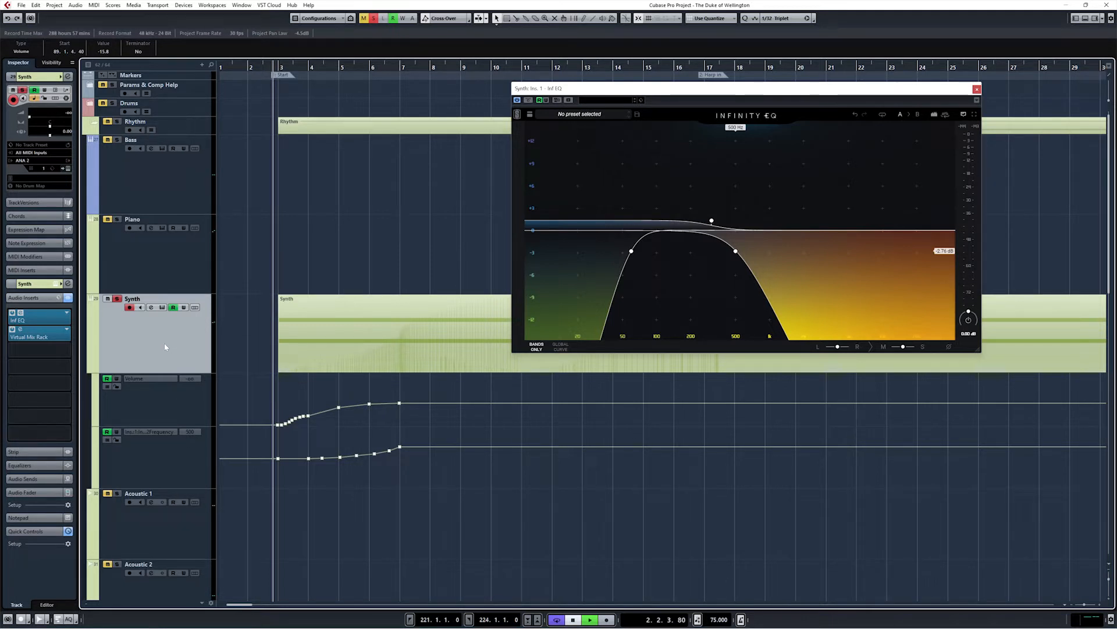
Play the Synth's opening bars and the passage from about bar 51, following its Inf EQ frequency automation.
{"action": "key", "text": "space"}
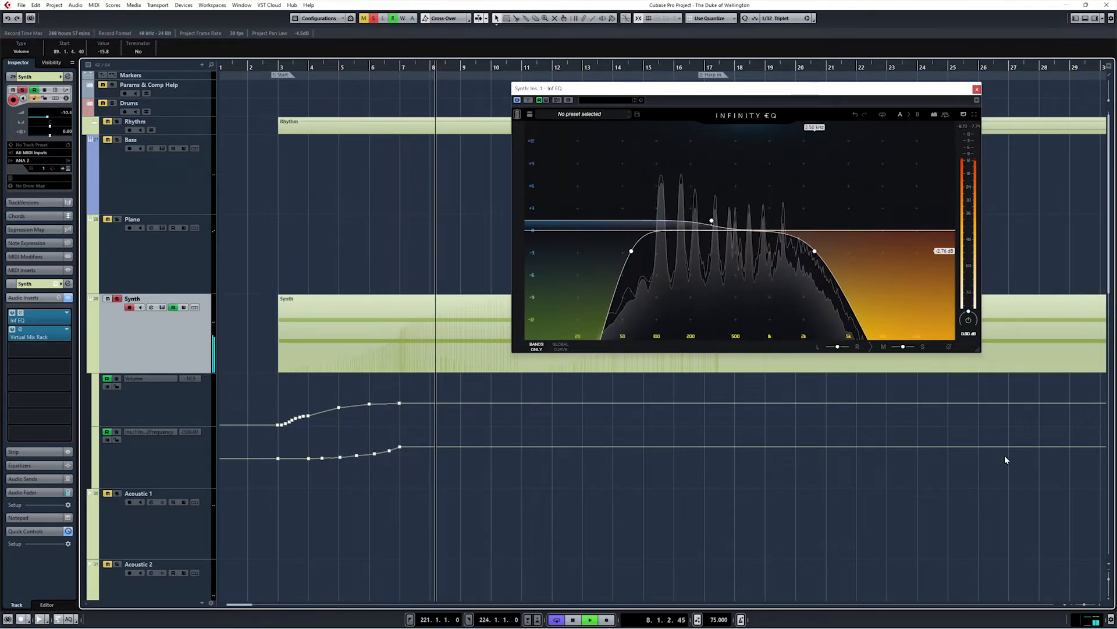
{"action": "key", "text": "space"}
{"action": "scroll", "coordinate": [1024, 466], "scroll_direction": "right", "scroll_amount": 15}
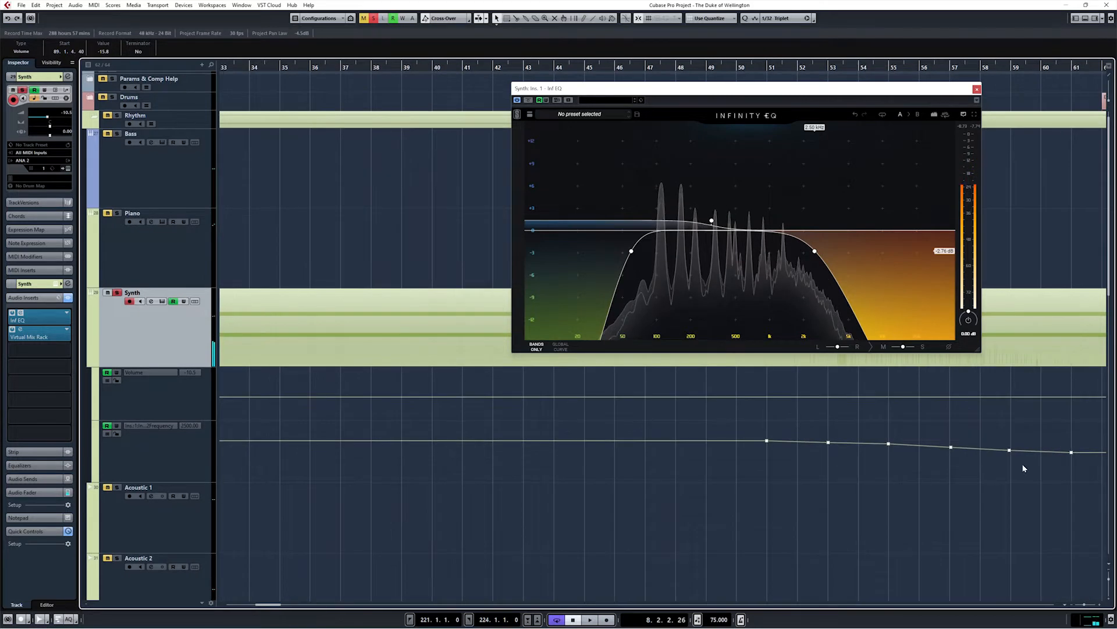
{"action": "scroll", "coordinate": [594, 474], "scroll_direction": "right", "scroll_amount": 1}
{"action": "scroll", "coordinate": [562, 470], "scroll_direction": "down", "scroll_amount": 5}
{"action": "scroll", "coordinate": [547, 470], "scroll_direction": "right", "scroll_amount": 2}
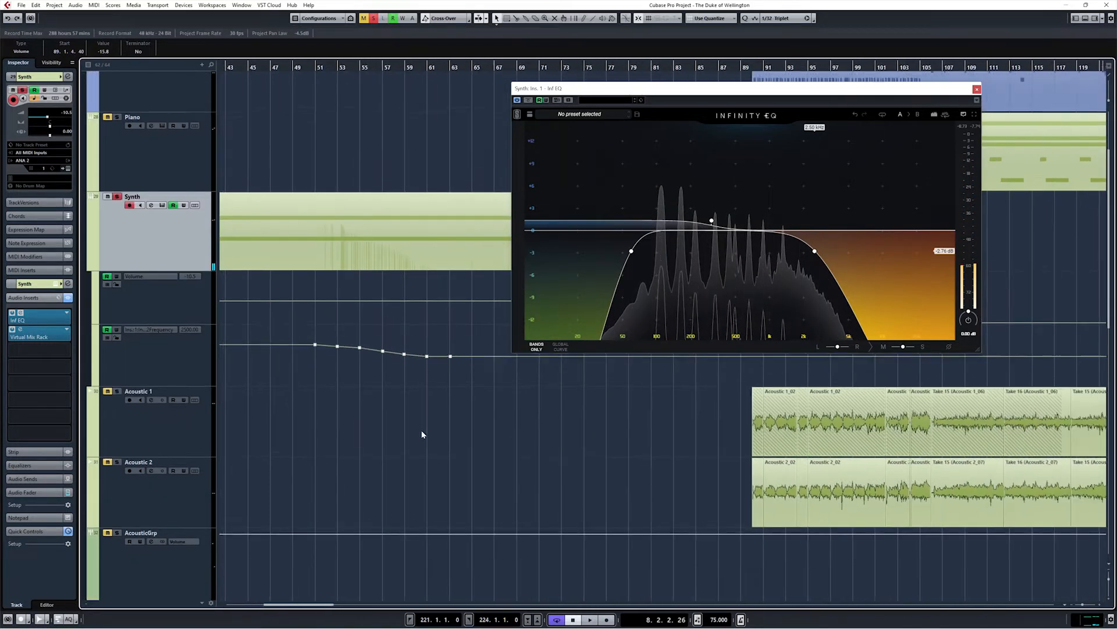
{"action": "left_click_drag", "start_coordinate": [313, 66], "coordinate": [313, 74]}
{"action": "key", "text": "space"}
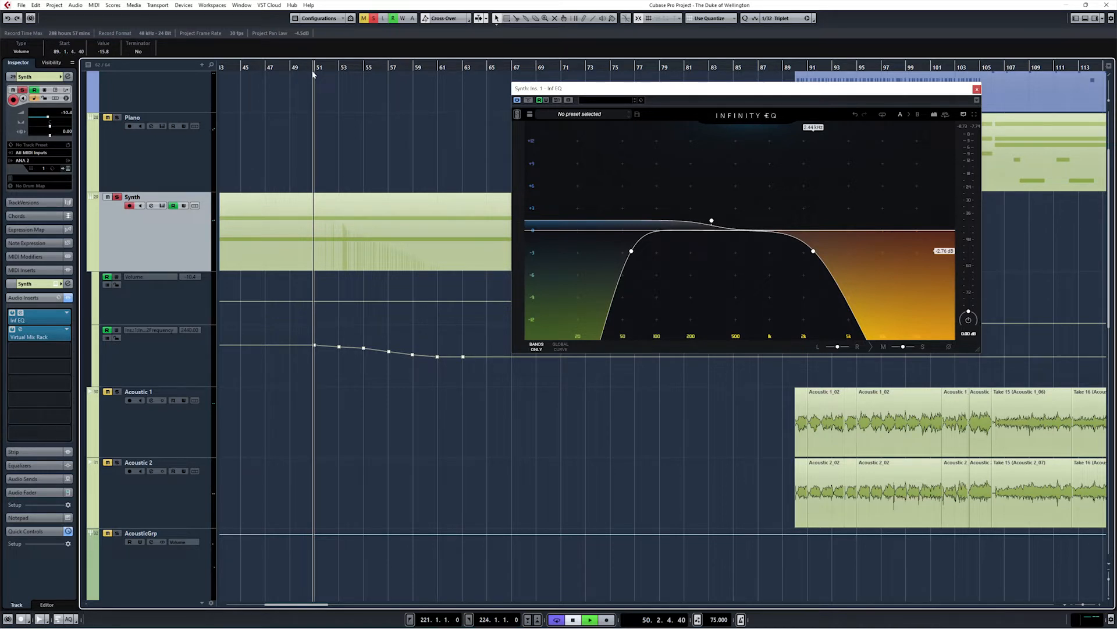
{"action": "key", "text": "space"}
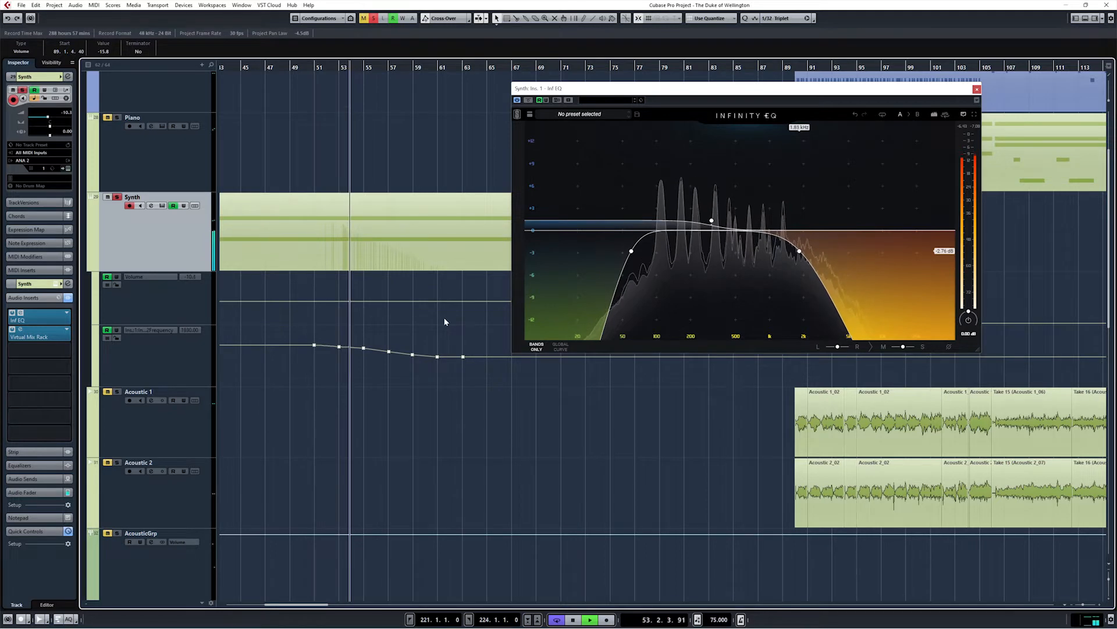
Examine the Synth's volume automation near bar 89 and place the playback position just before its fade-out.
{"action": "left_click_drag", "start_coordinate": [683, 384], "coordinate": [309, 400]}
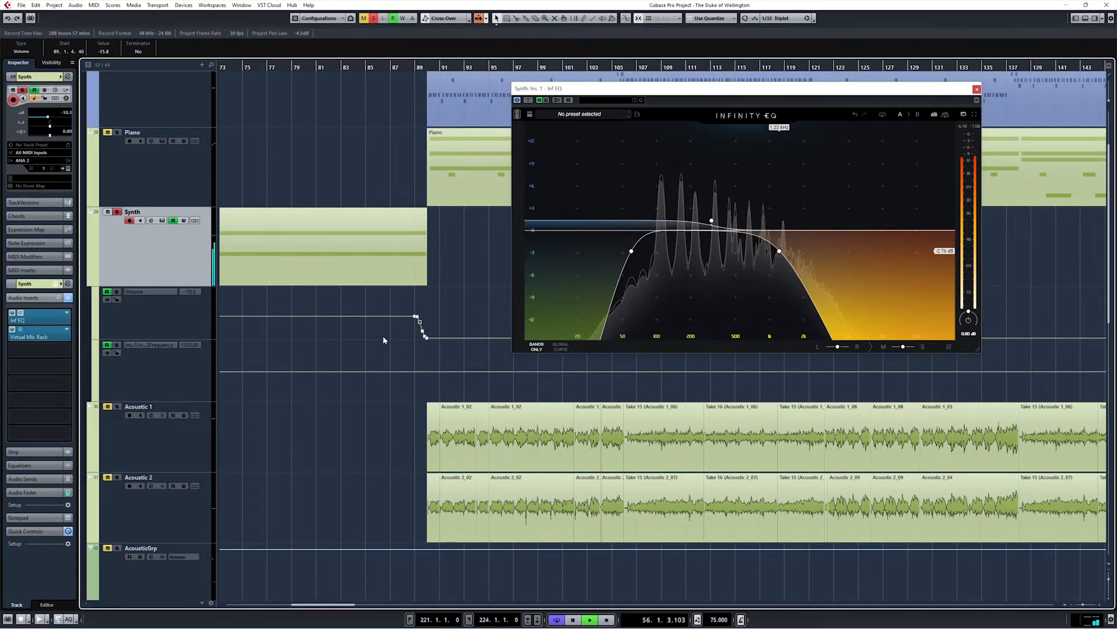
{"action": "left_click_drag", "start_coordinate": [389, 337], "coordinate": [702, 341]}
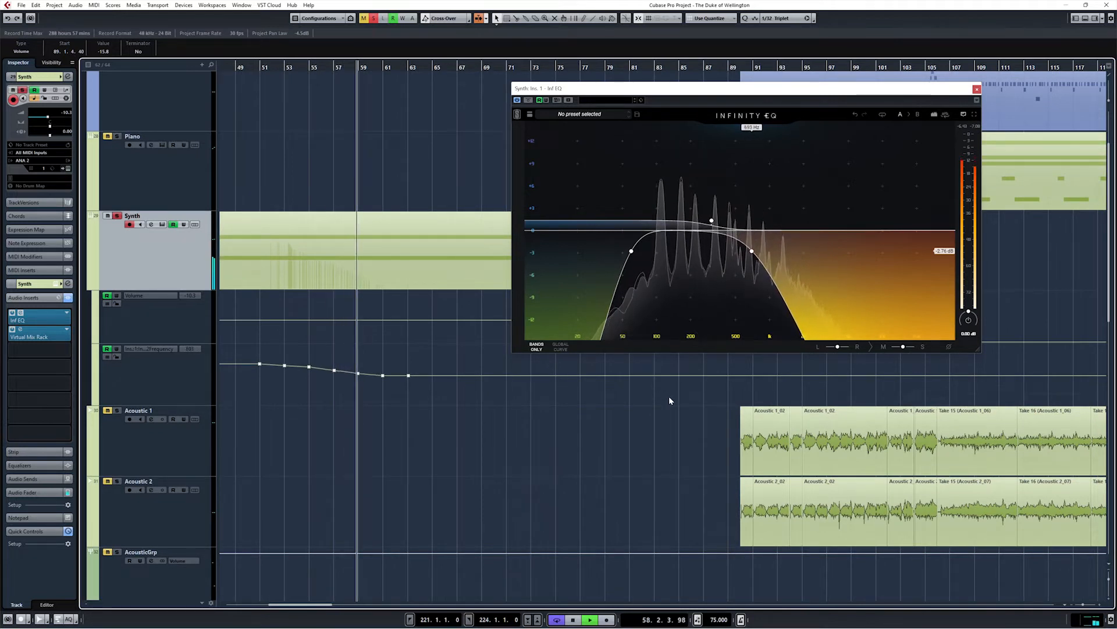
{"action": "left_click_drag", "start_coordinate": [716, 403], "coordinate": [382, 439]}
{"action": "left_click", "coordinate": [394, 66]}
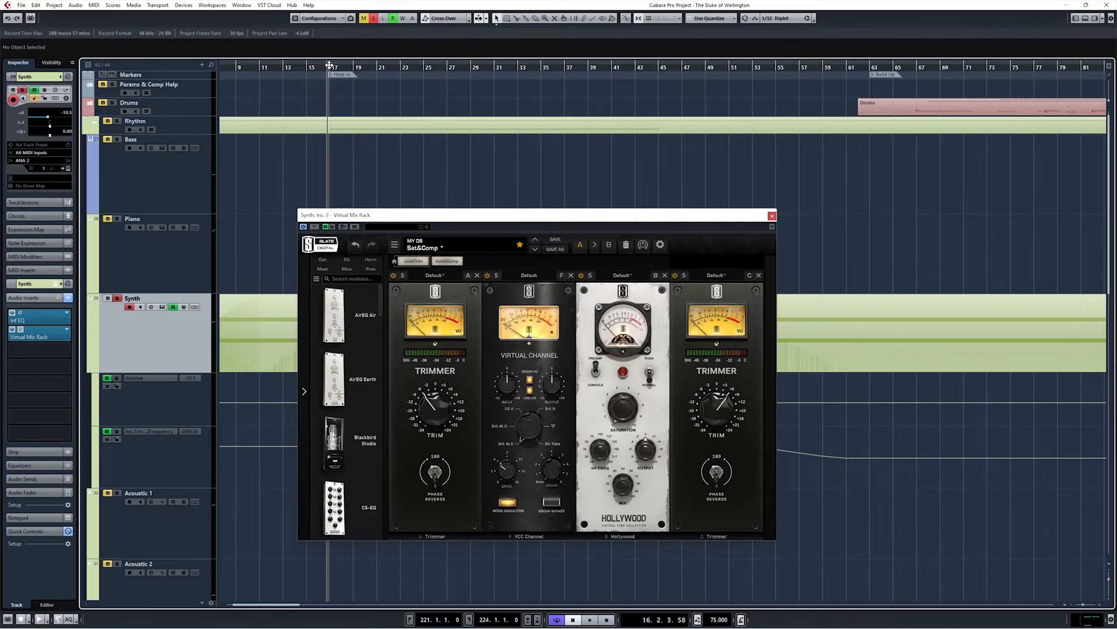
Play the Synth from about bar 16 with its Virtual Mix Rack in view.
{"action": "key", "text": "space"}
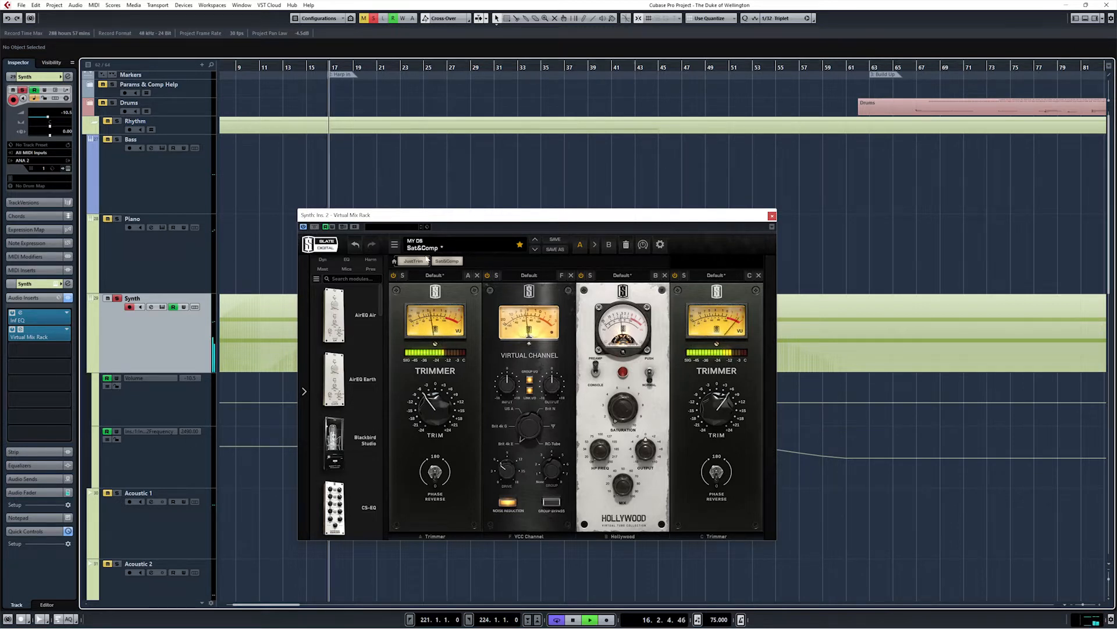
Compare the playing Synth with its Virtual Mix Rack bypassed and active, and close the rack.
{"action": "left_click", "coordinate": [314, 227]}
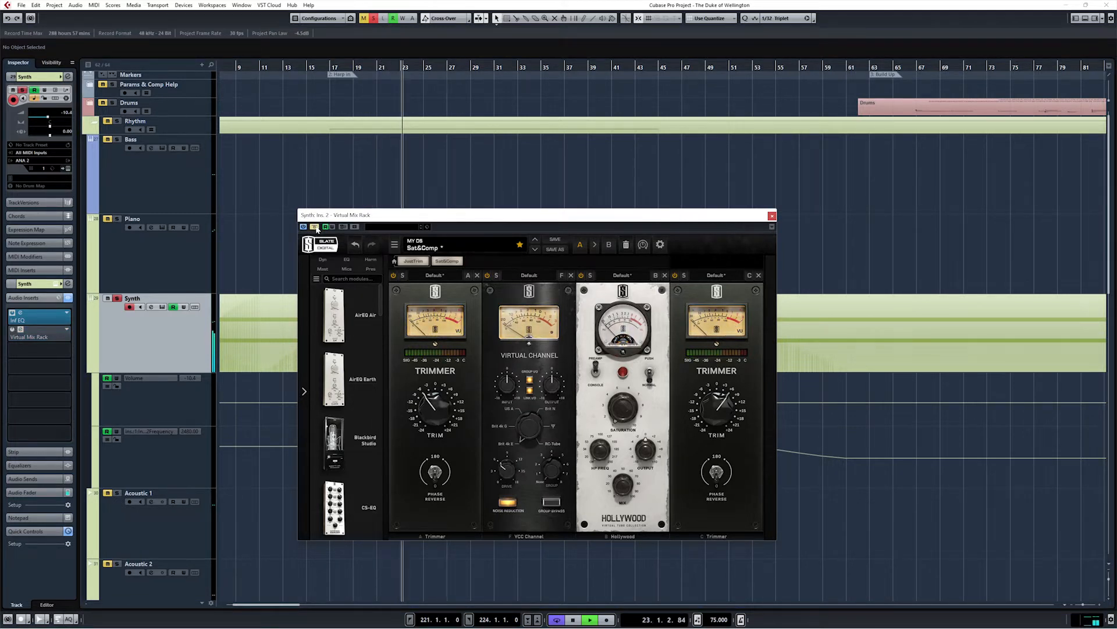
{"action": "left_click", "coordinate": [314, 227]}
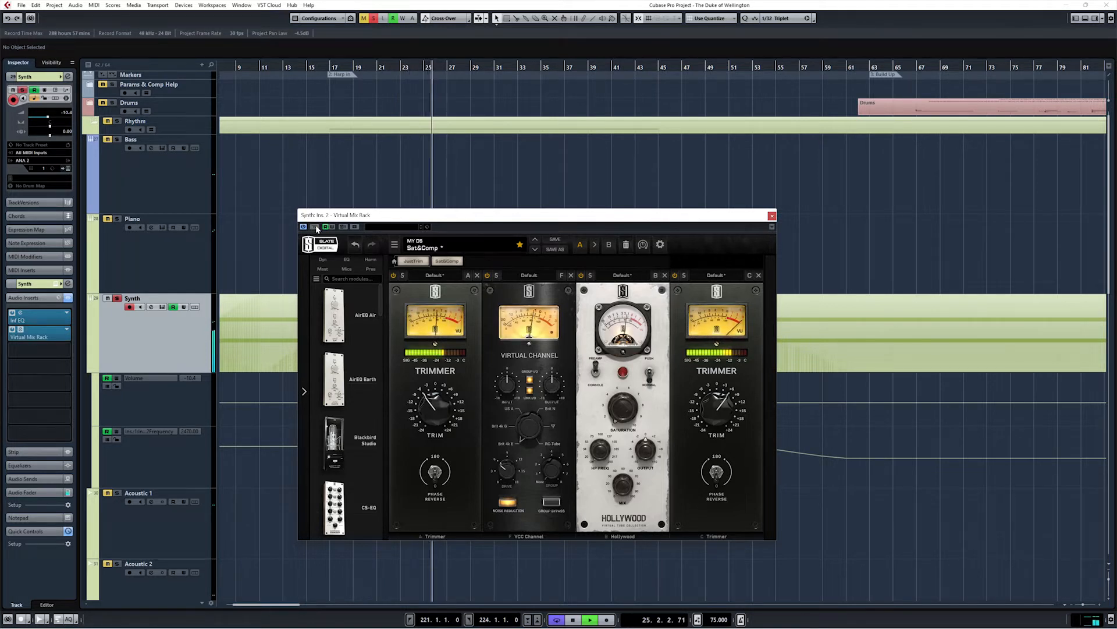
{"action": "left_click", "coordinate": [315, 227]}
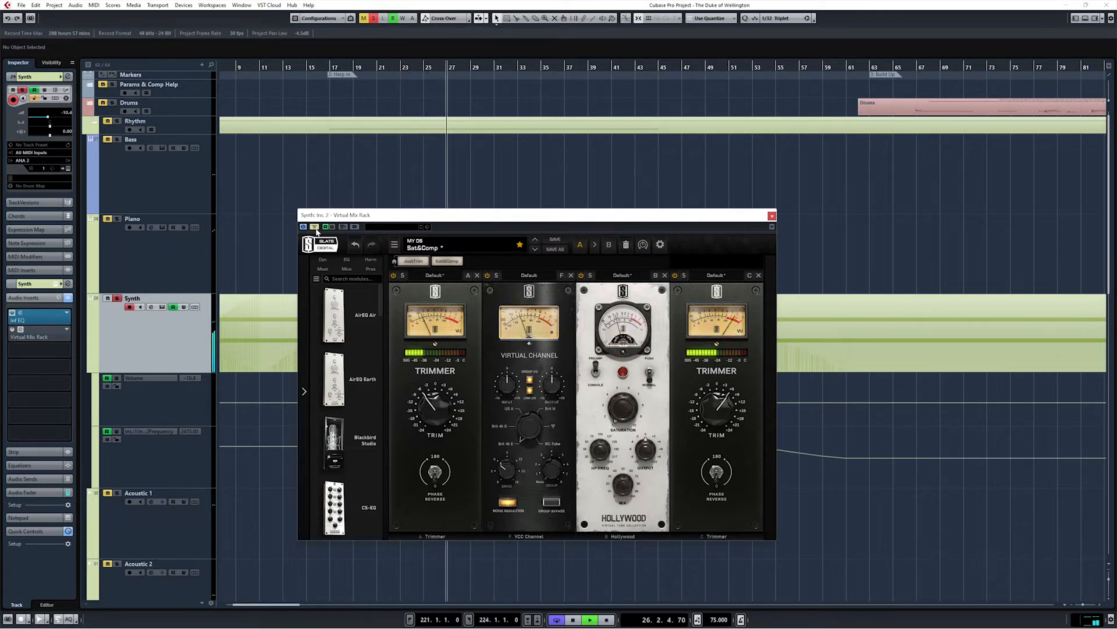
{"action": "left_click", "coordinate": [315, 227]}
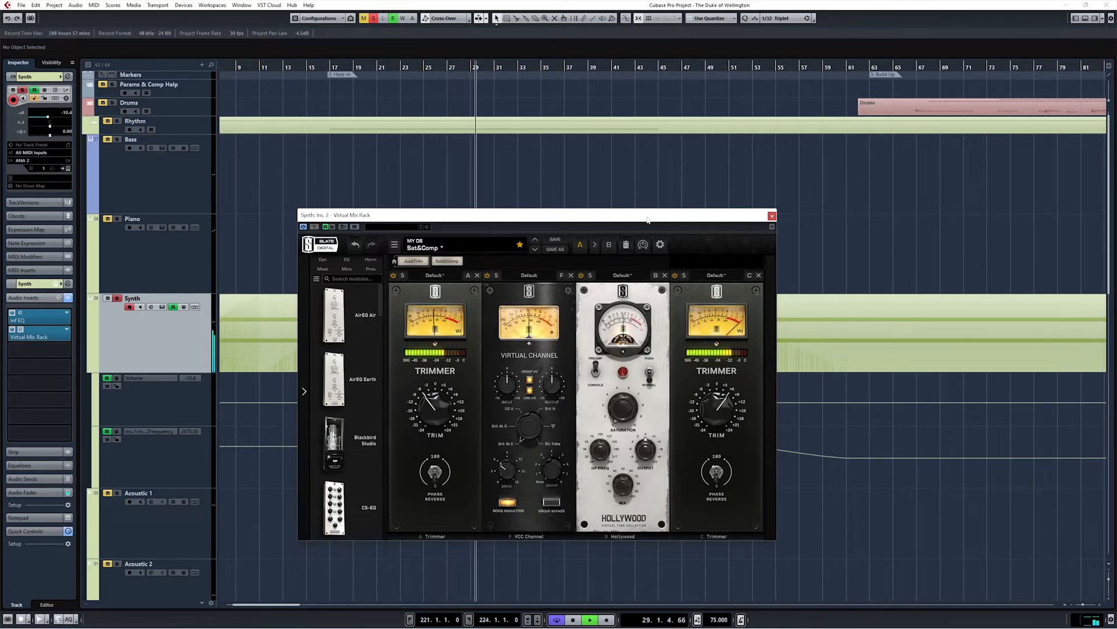
{"action": "left_click", "coordinate": [771, 216]}
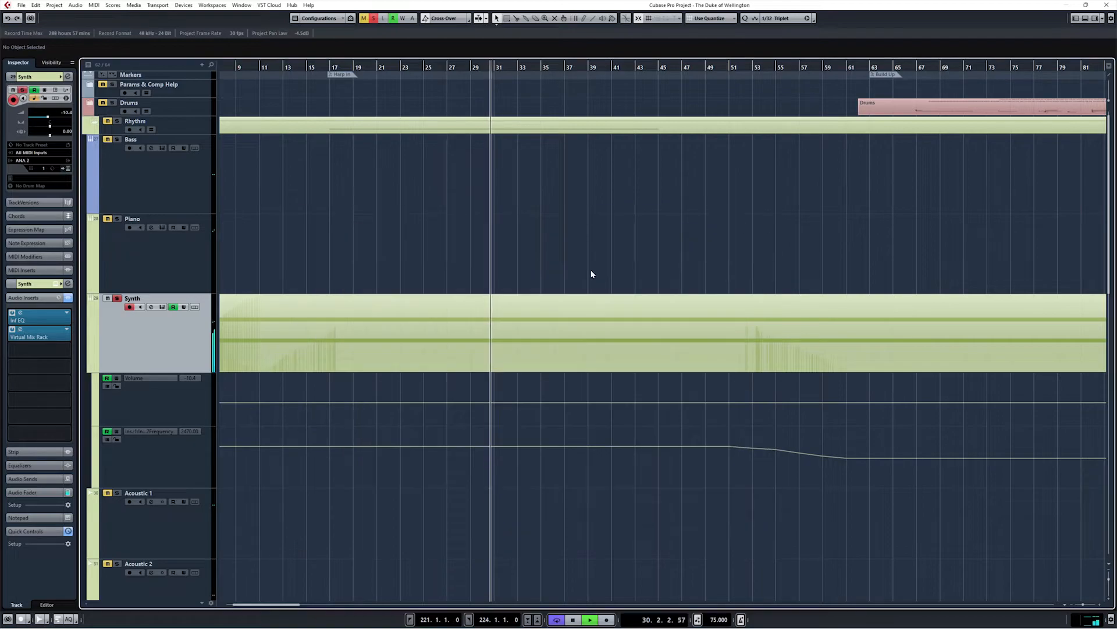
Open the AcousticGrp channel's Virtual Mix Rack from the mixer and take the insert out of bypass.
{"action": "key", "text": "F3"}
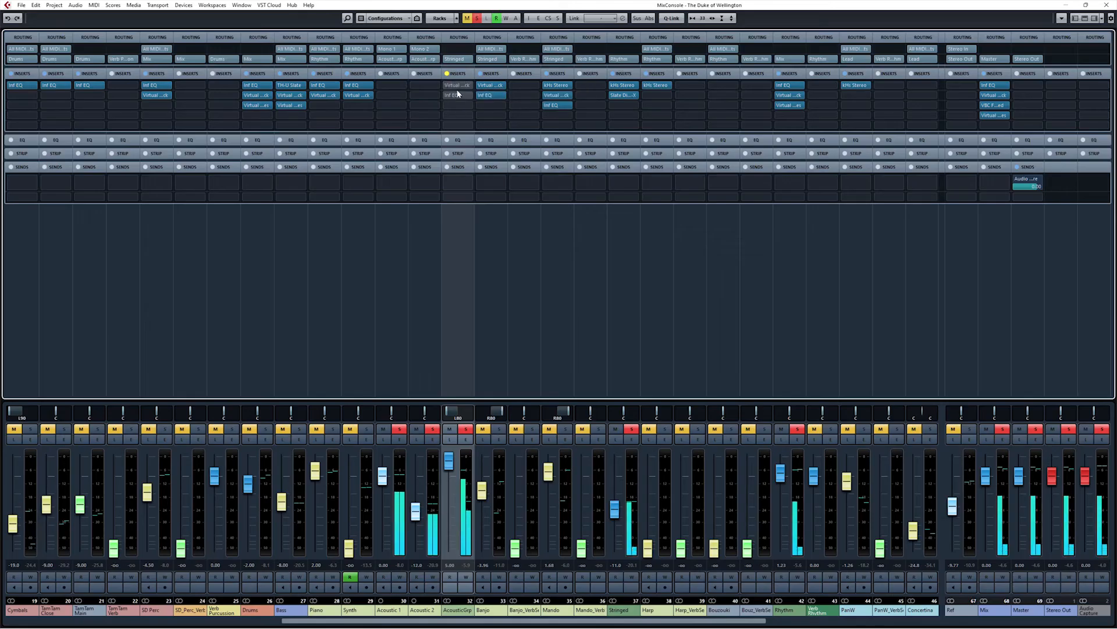
{"action": "left_click", "coordinate": [458, 86]}
{"action": "left_click", "coordinate": [458, 87]}
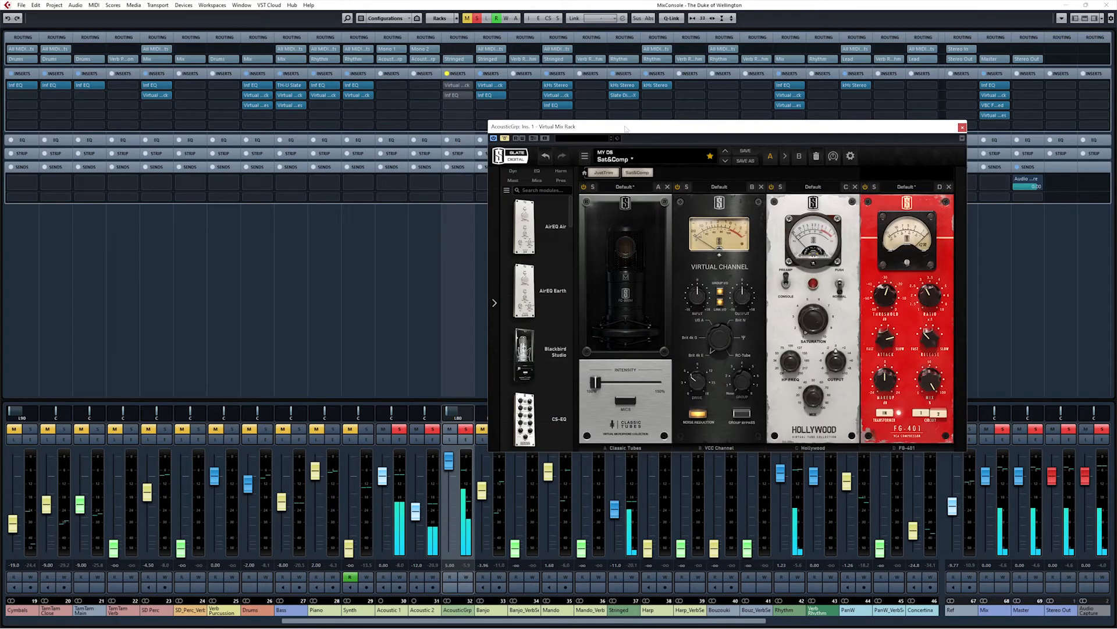
{"action": "left_click_drag", "start_coordinate": [644, 131], "coordinate": [674, 129]}
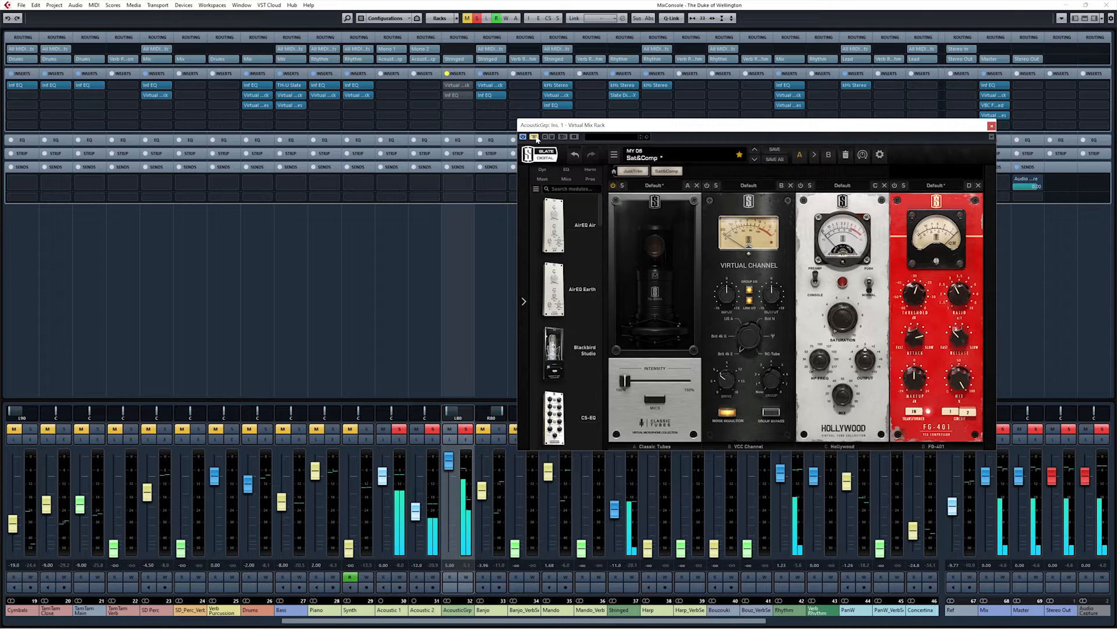
{"action": "left_click_drag", "start_coordinate": [538, 124], "coordinate": [380, 119]}
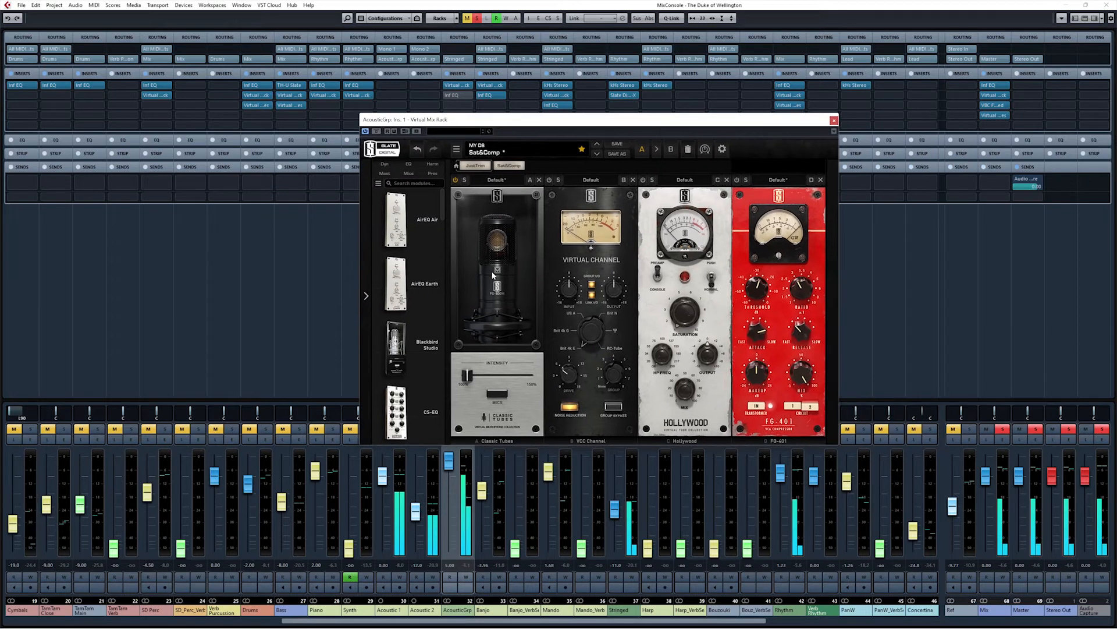
Compare the Classic Tubes module off and on, and enable the VCC Channel, Hollywood and FG-401 modules.
{"action": "left_click", "coordinate": [455, 180]}
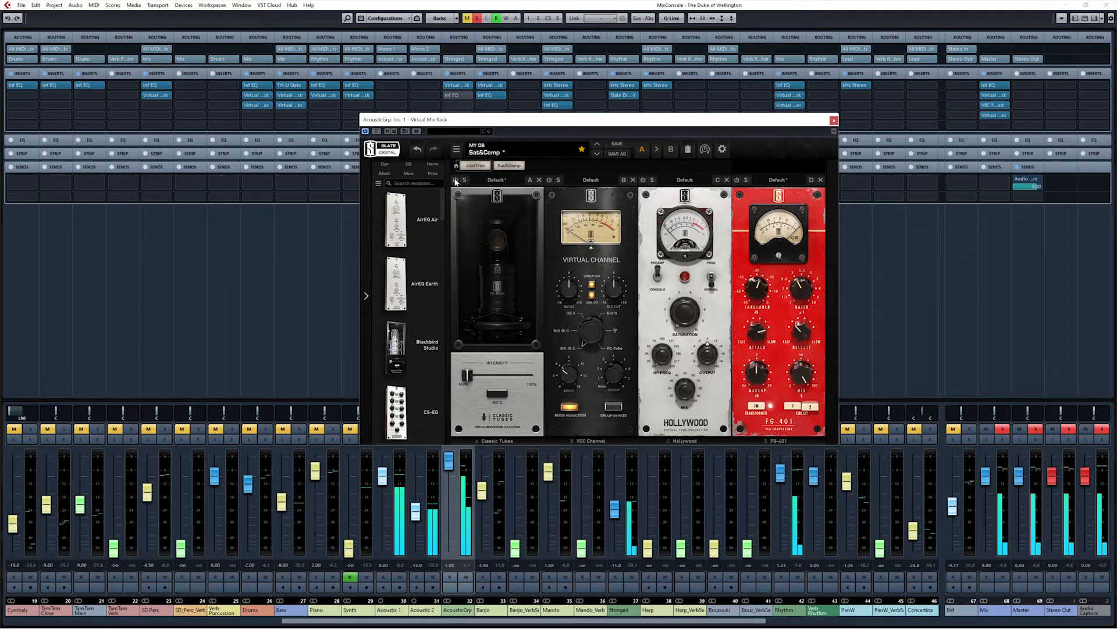
{"action": "left_click", "coordinate": [456, 181]}
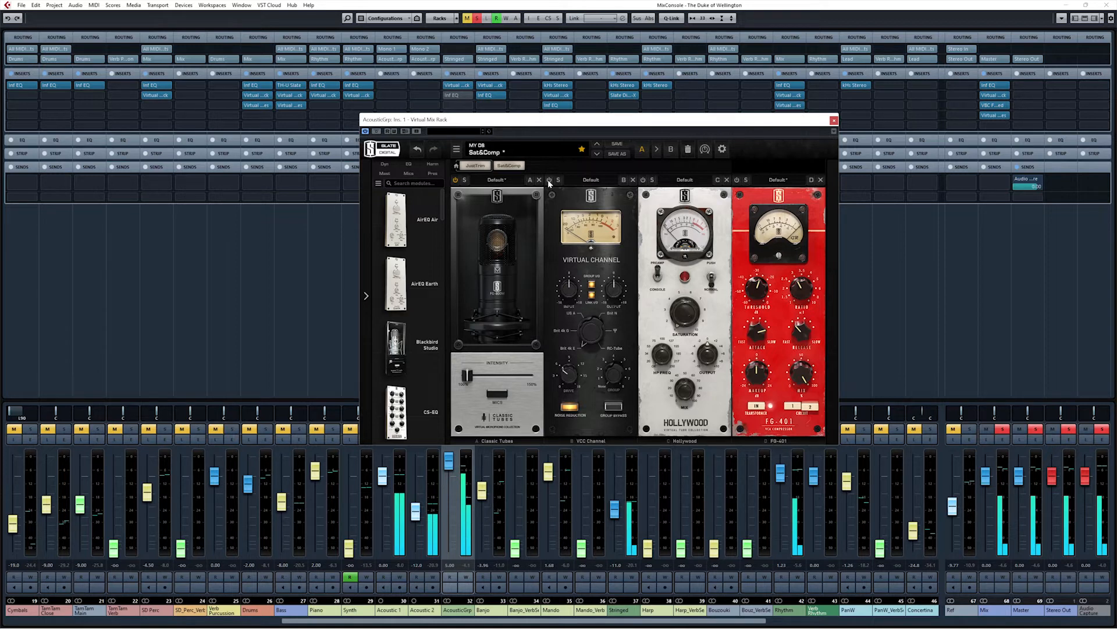
{"action": "left_click", "coordinate": [548, 180]}
{"action": "left_click", "coordinate": [549, 180]}
{"action": "left_click_drag", "start_coordinate": [644, 199], "coordinate": [643, 183]}
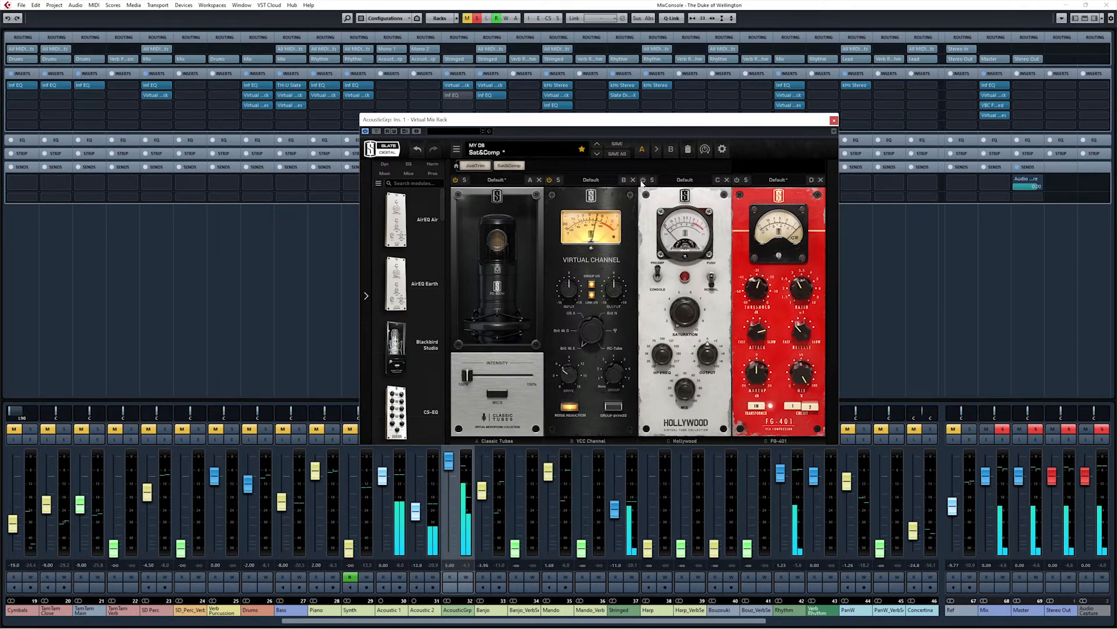
{"action": "left_click", "coordinate": [643, 179]}
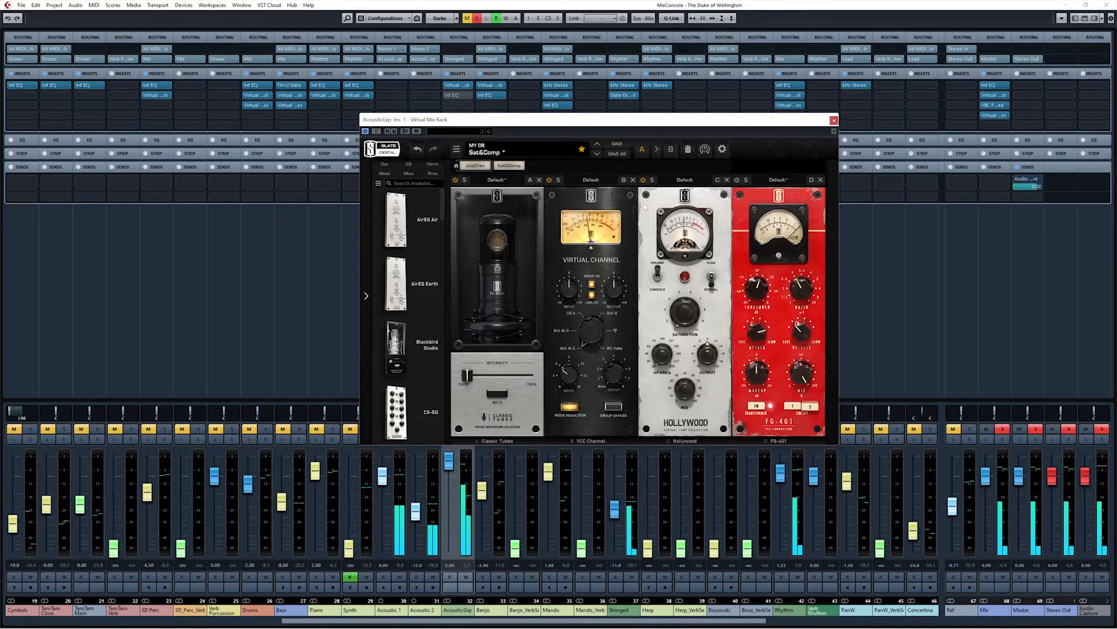
{"action": "left_click", "coordinate": [737, 180]}
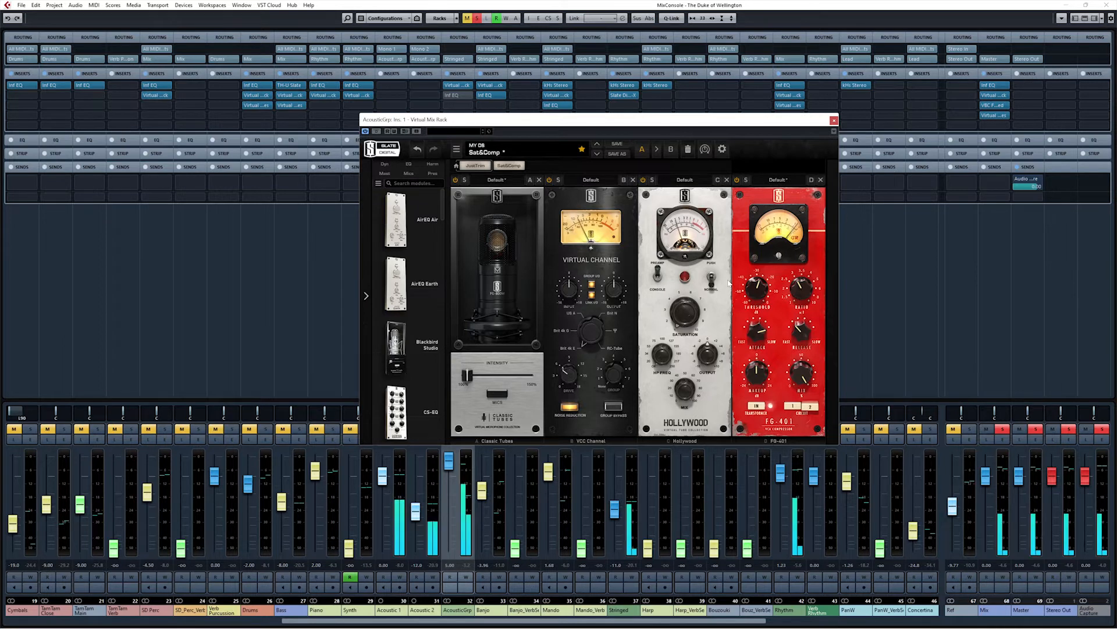
Inspect the VCC Channel's knob settings, browse the Classic Tubes microphone models, and close the AcousticGrp rack.
{"action": "mouse_move", "coordinate": [763, 293]}
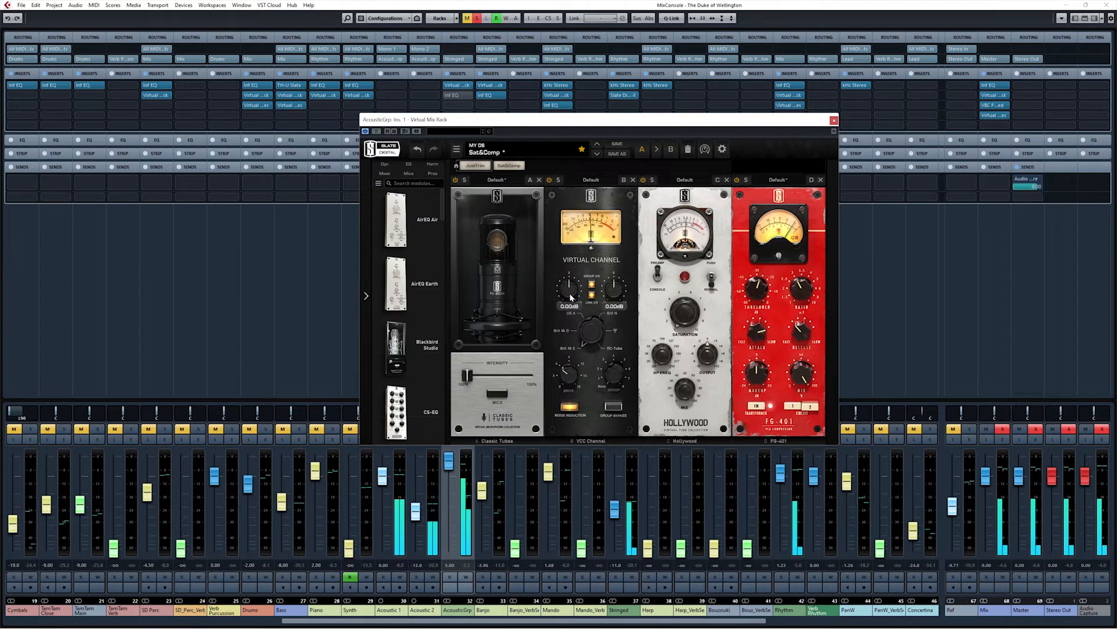
{"action": "mouse_move", "coordinate": [564, 382]}
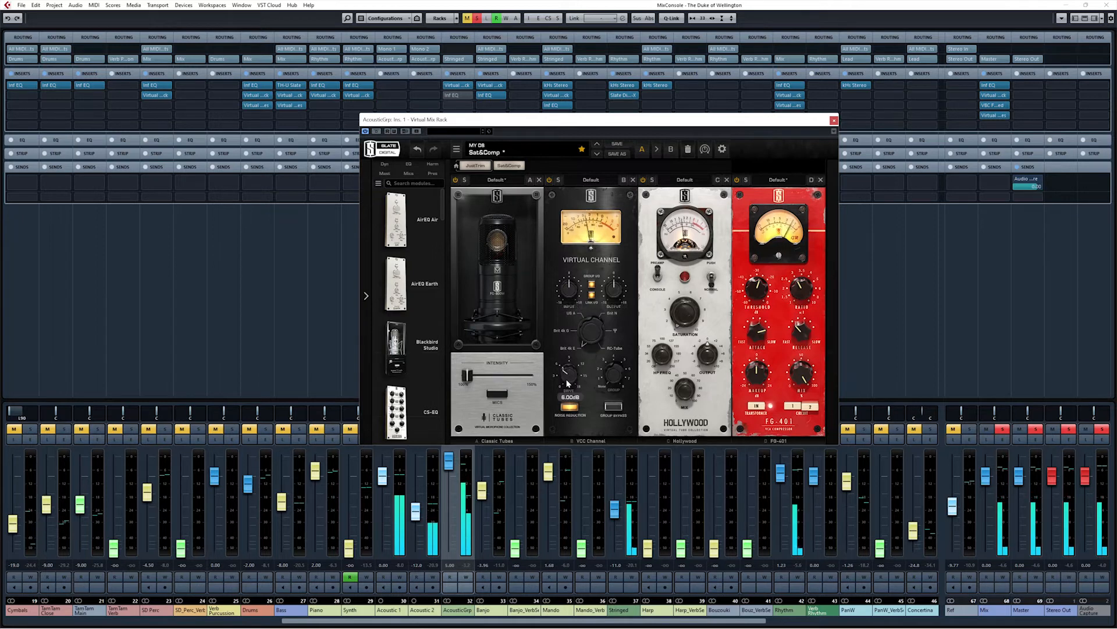
{"action": "left_click", "coordinate": [494, 393]}
{"action": "scroll", "coordinate": [504, 283], "scroll_direction": "down", "scroll_amount": 3}
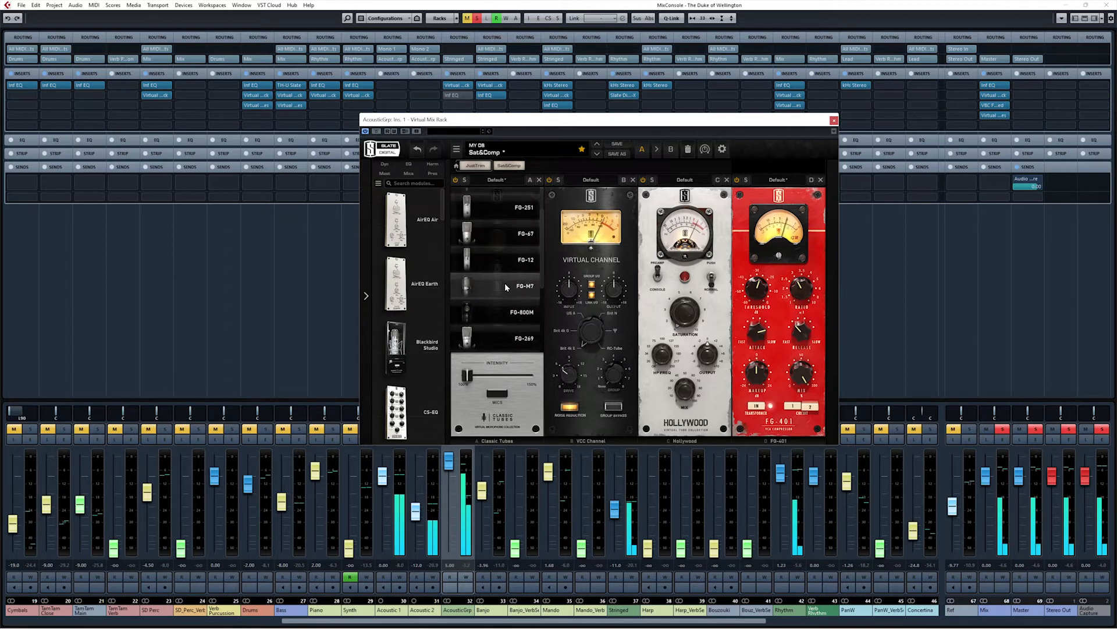
{"action": "left_click", "coordinate": [496, 395]}
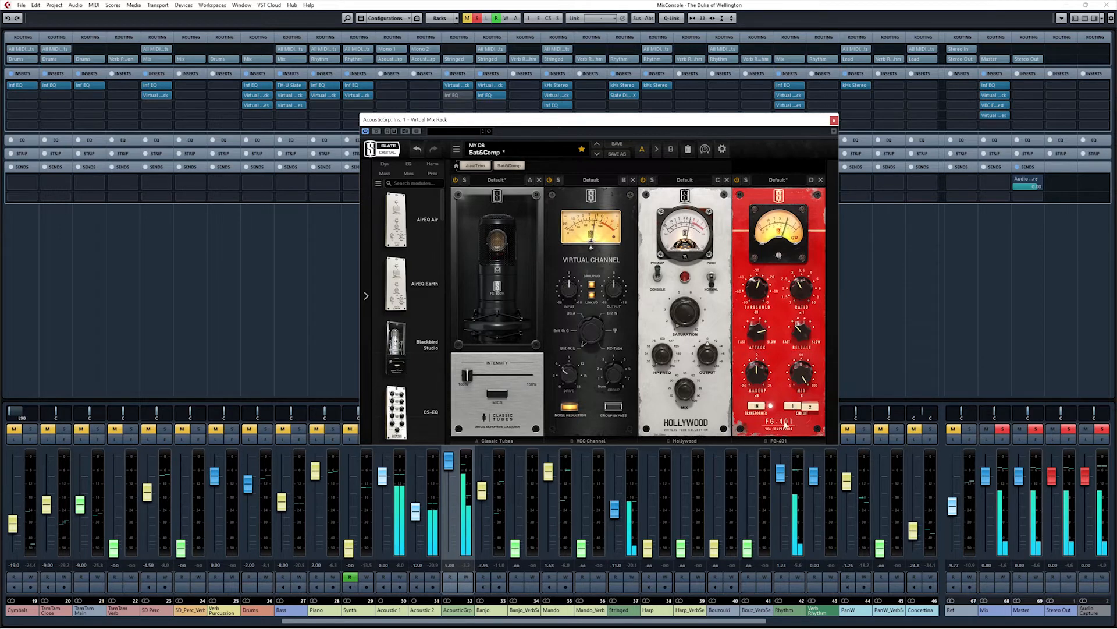
{"action": "left_click", "coordinate": [833, 121]}
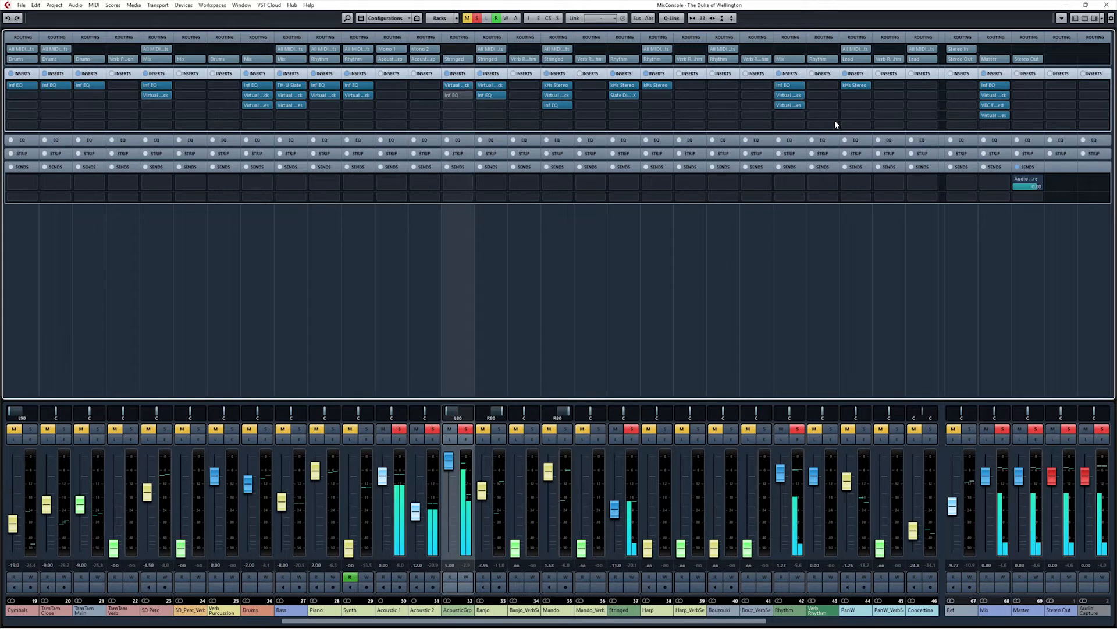
Activate the AcousticGrp channel's Inf EQ insert and compare the guitars with it bypassed and active.
{"action": "mouse_move", "coordinate": [458, 99]}
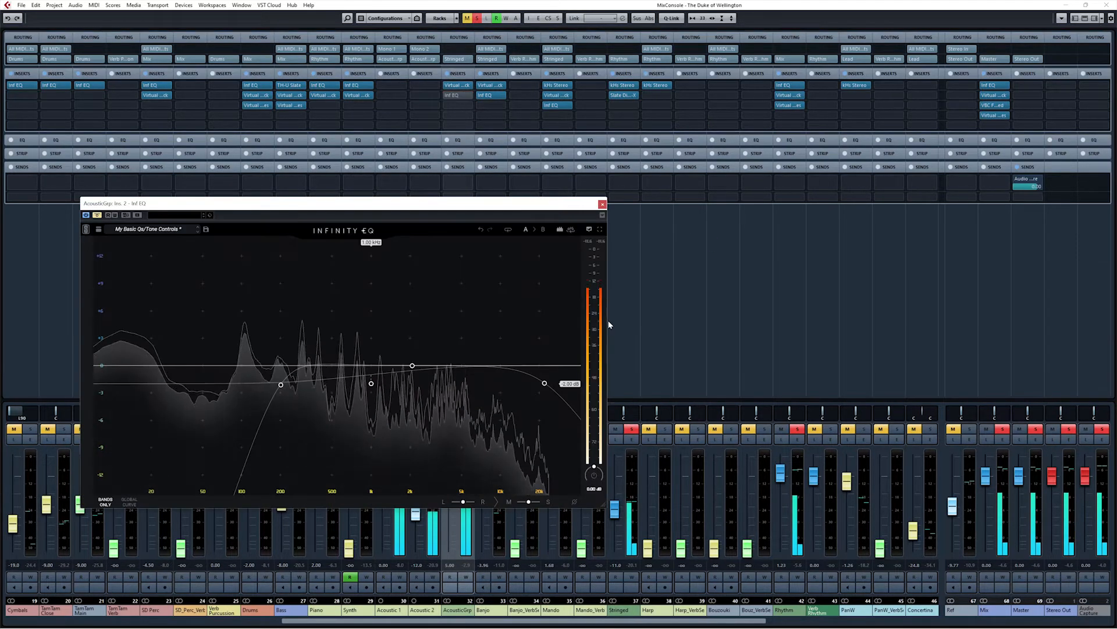
{"action": "left_click", "coordinate": [96, 216]}
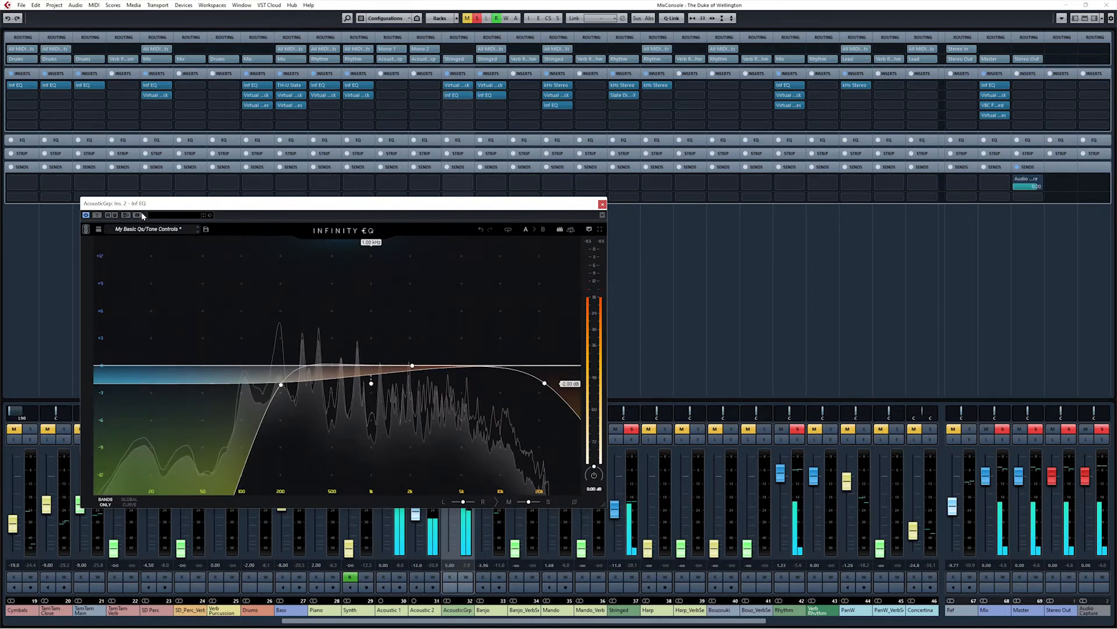
{"action": "left_click_drag", "start_coordinate": [186, 204], "coordinate": [114, 115]}
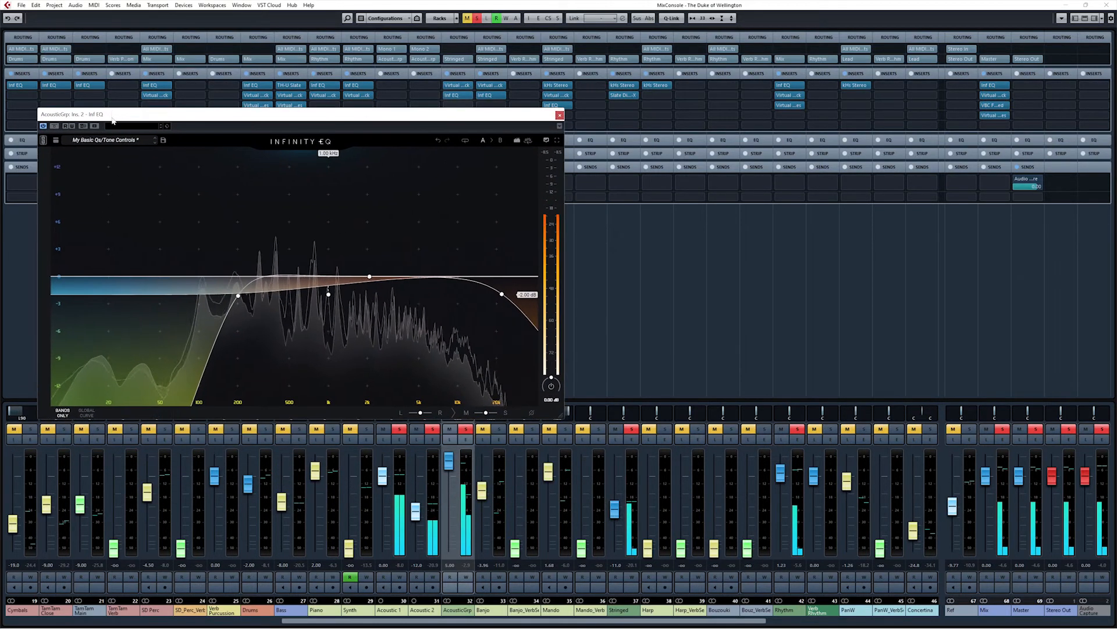
{"action": "left_click", "coordinate": [54, 126]}
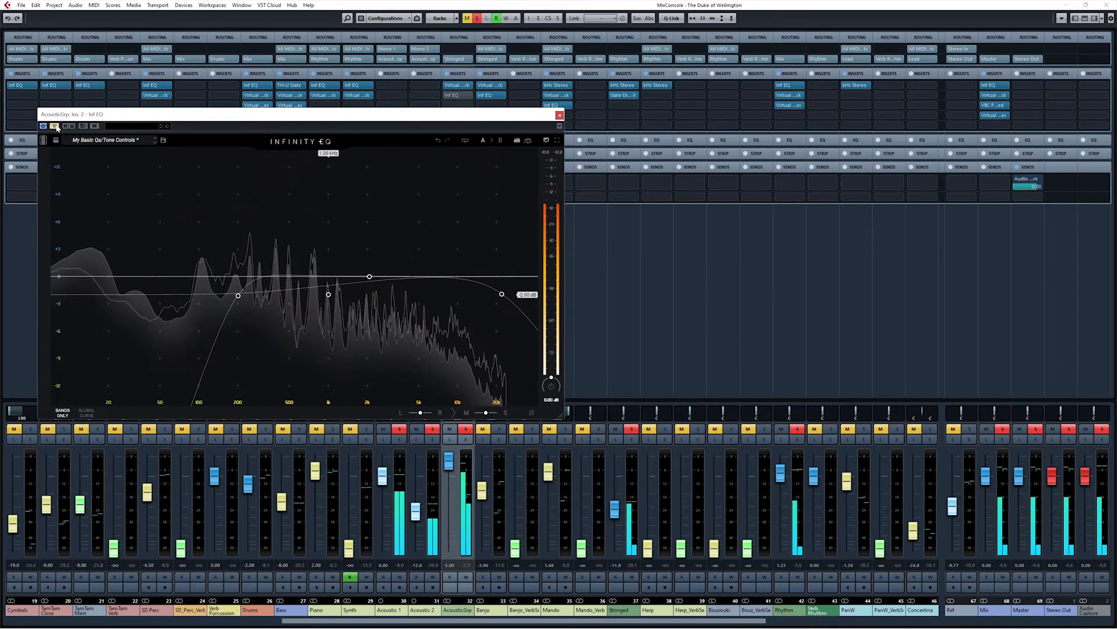
{"action": "left_click", "coordinate": [55, 125]}
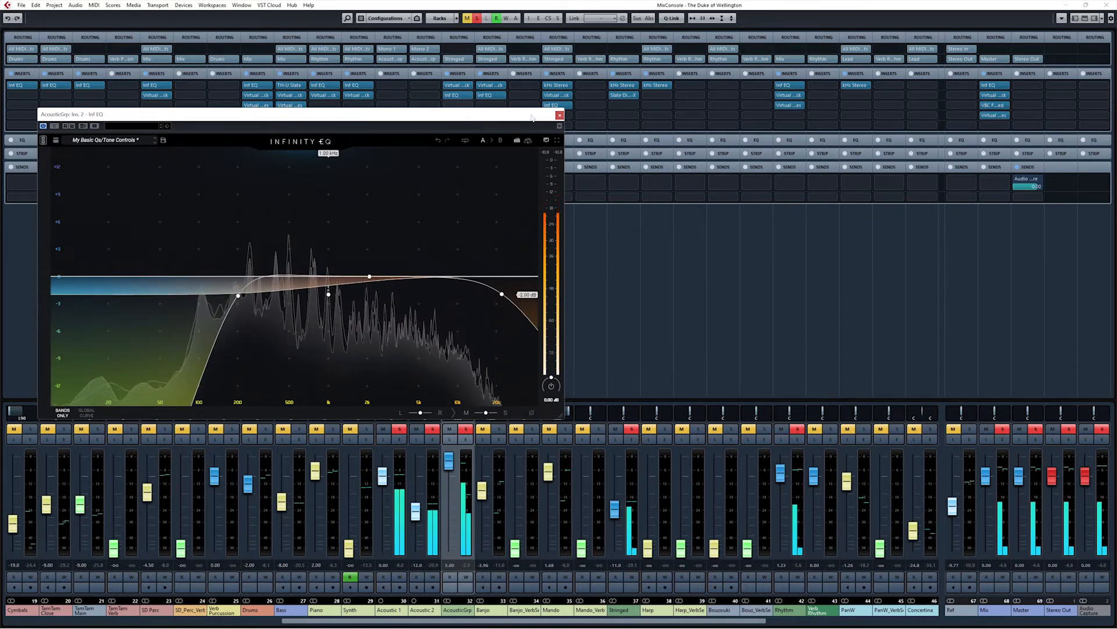
Open the Banjo and Mando Inf EQs and arrange them beside the AcousticGrp EQ to compare their curves.
{"action": "left_click_drag", "start_coordinate": [524, 115], "coordinate": [388, 219]}
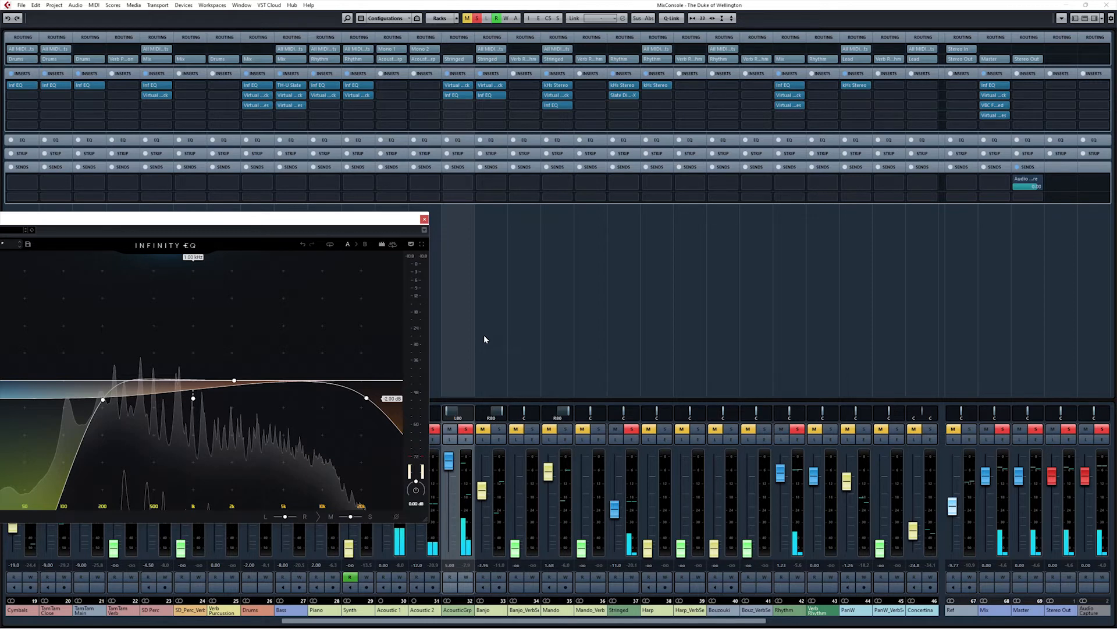
{"action": "left_click", "coordinate": [487, 366]}
{"action": "left_click", "coordinate": [557, 362]}
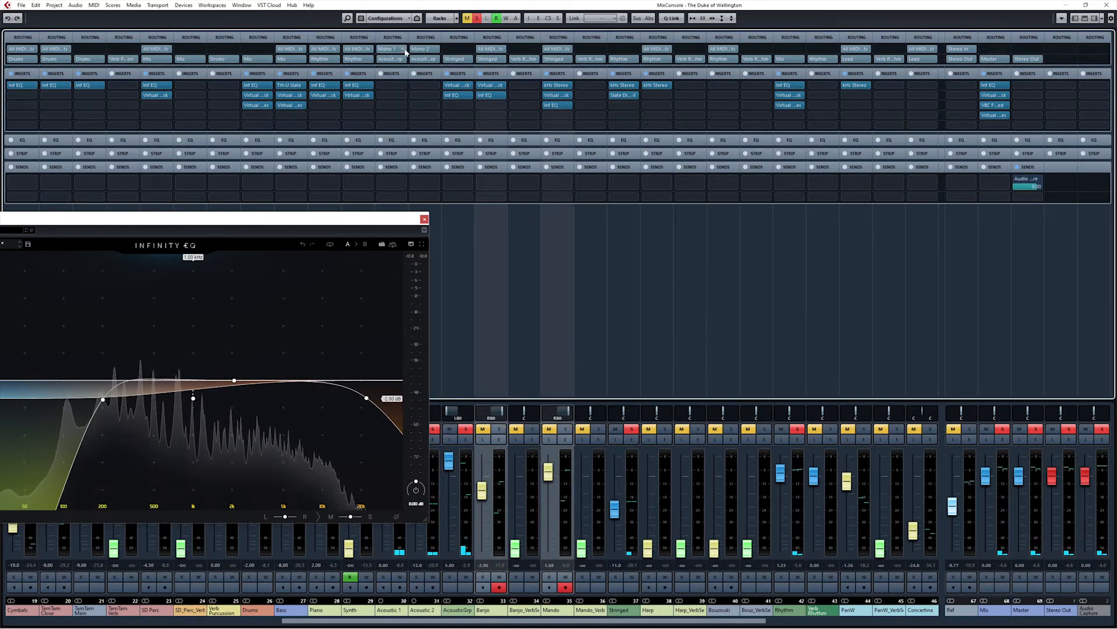
{"action": "left_click_drag", "start_coordinate": [491, 95], "coordinate": [527, 102]}
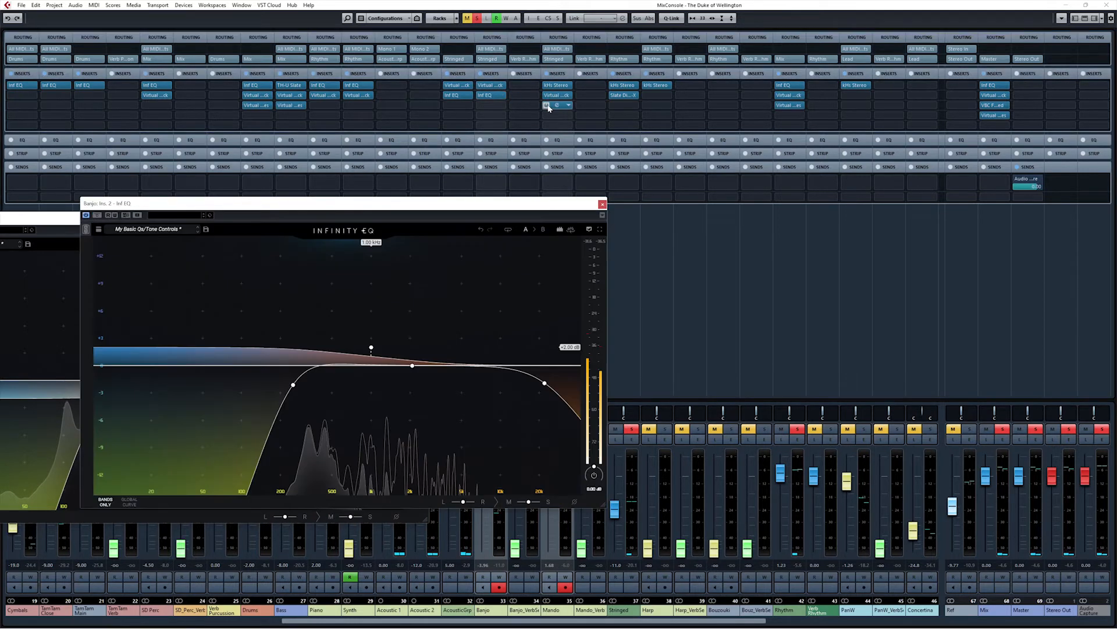
{"action": "left_click", "coordinate": [559, 105]}
{"action": "left_click_drag", "start_coordinate": [424, 214], "coordinate": [715, 86]}
{"action": "left_click_drag", "start_coordinate": [939, 219], "coordinate": [974, 288]}
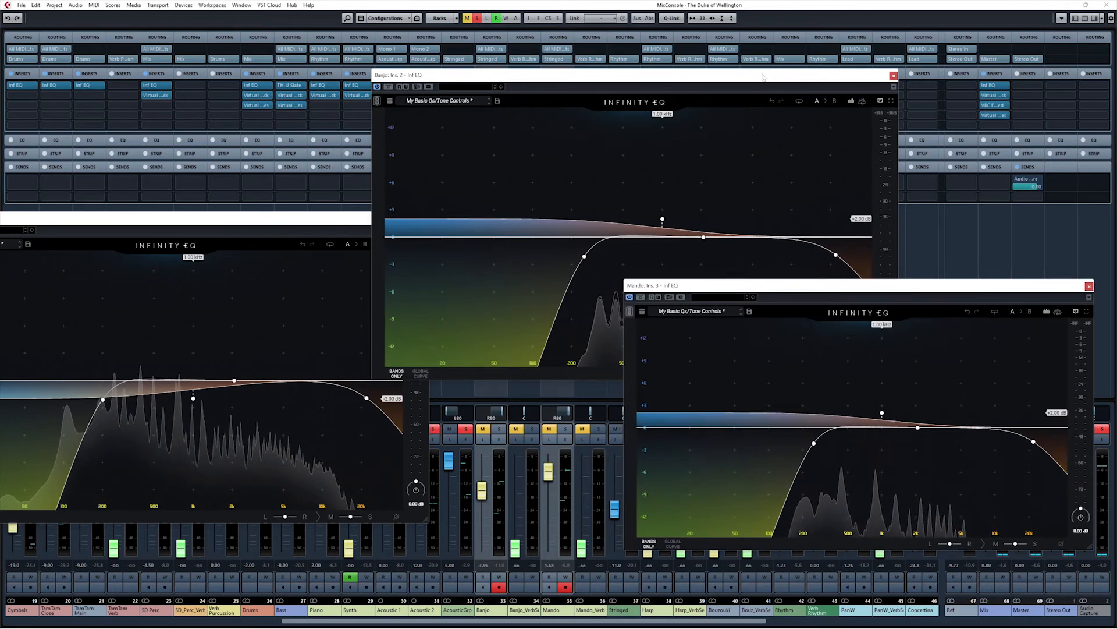
{"action": "left_click_drag", "start_coordinate": [764, 76], "coordinate": [959, 52]}
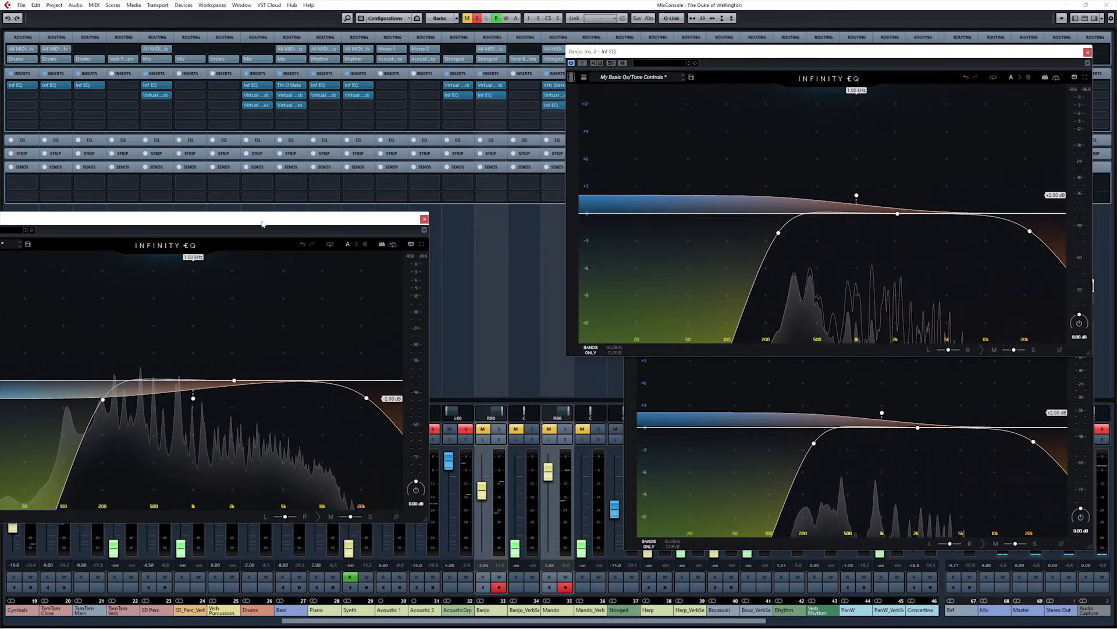
{"action": "left_click_drag", "start_coordinate": [263, 219], "coordinate": [419, 174]}
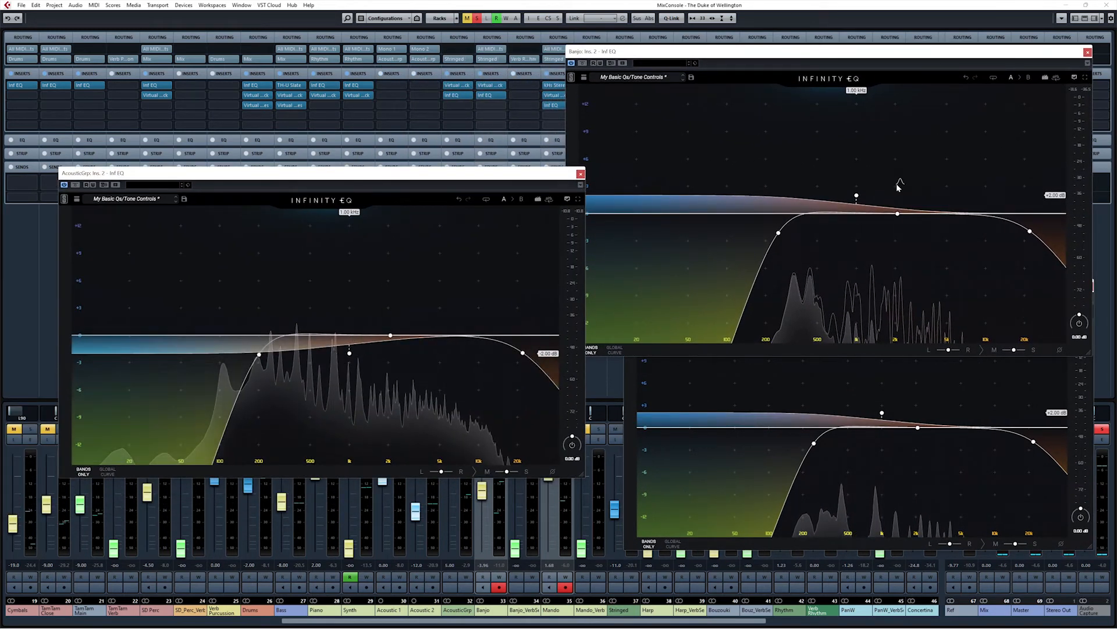
{"action": "mouse_move", "coordinate": [879, 408]}
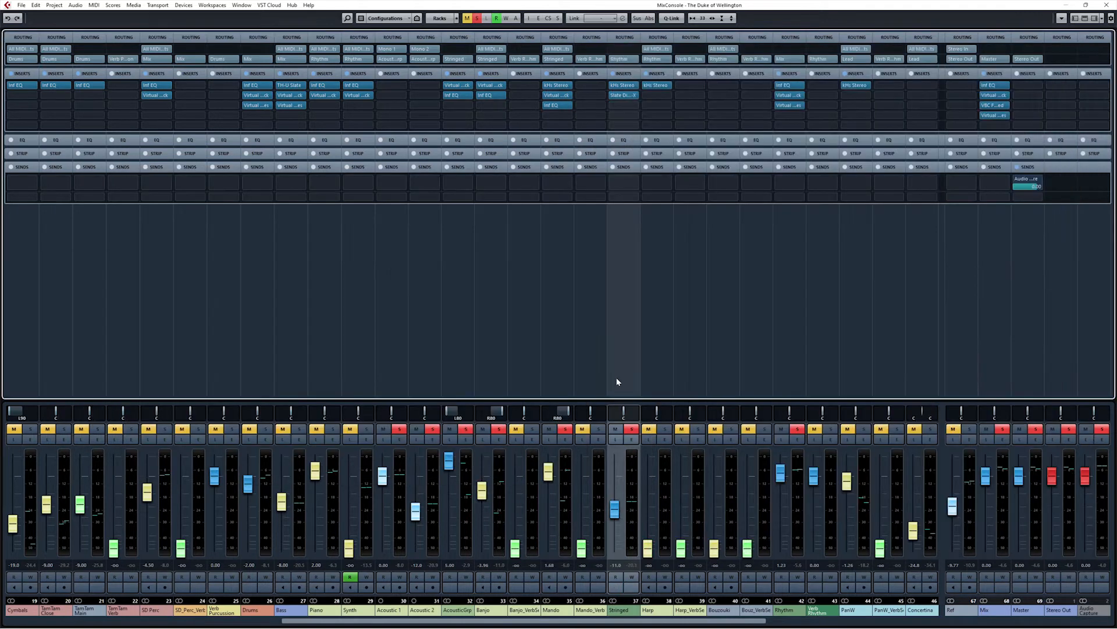
Play the acoustic guitars, Banjo and Mando together and check how their channels are panned.
{"action": "key", "text": "space"}
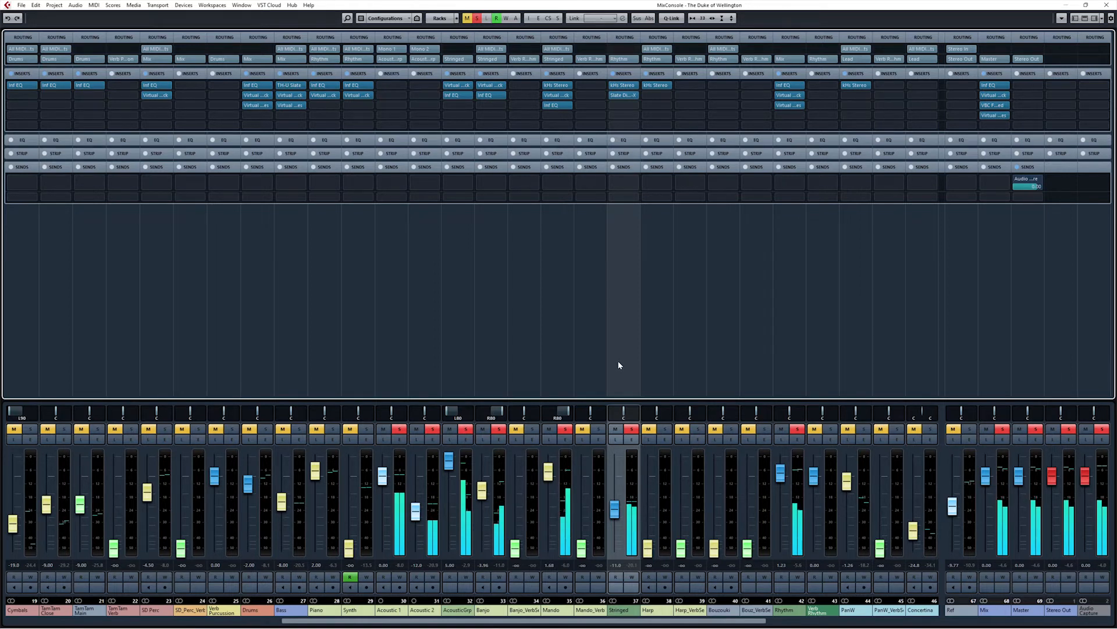
{"action": "key", "text": "s"}
{"action": "left_click", "coordinate": [482, 370]}
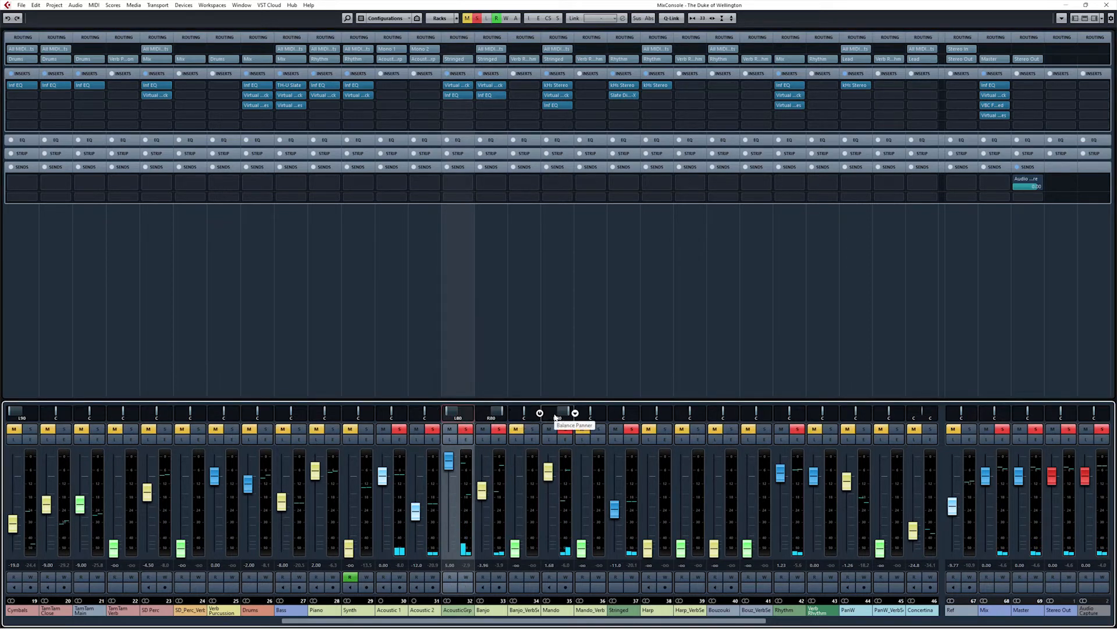
{"action": "left_click", "coordinate": [563, 379]}
Open the Stringed channel's kHs Stereo insert and compare the group's playback with the effect bypassed and active.
{"action": "left_click", "coordinate": [610, 384]}
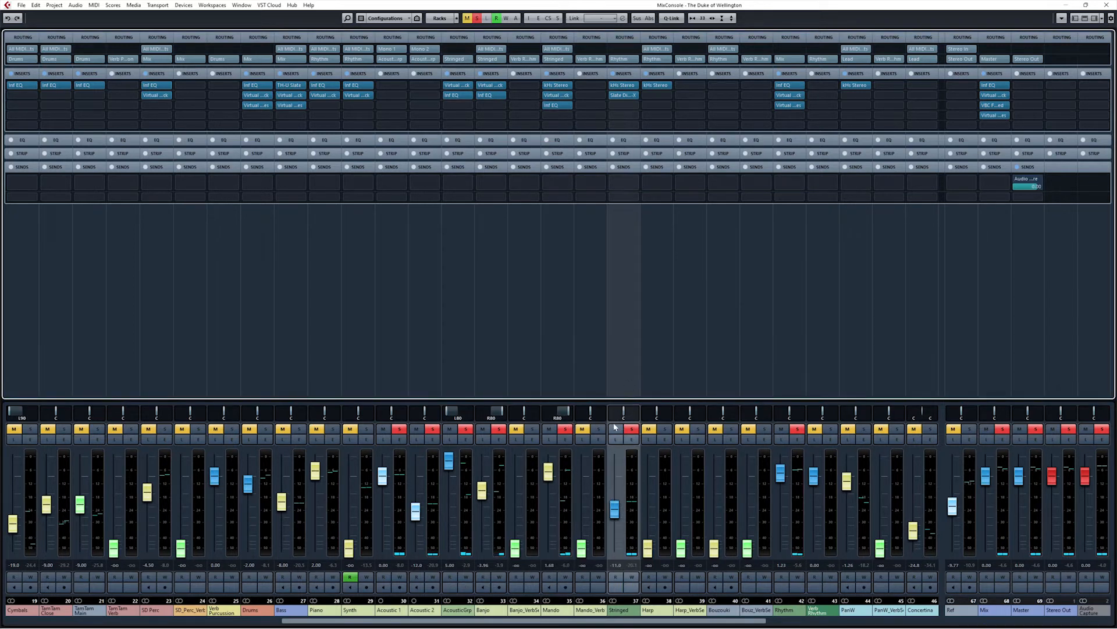
{"action": "mouse_move", "coordinate": [620, 89]}
{"action": "left_click", "coordinate": [622, 88]}
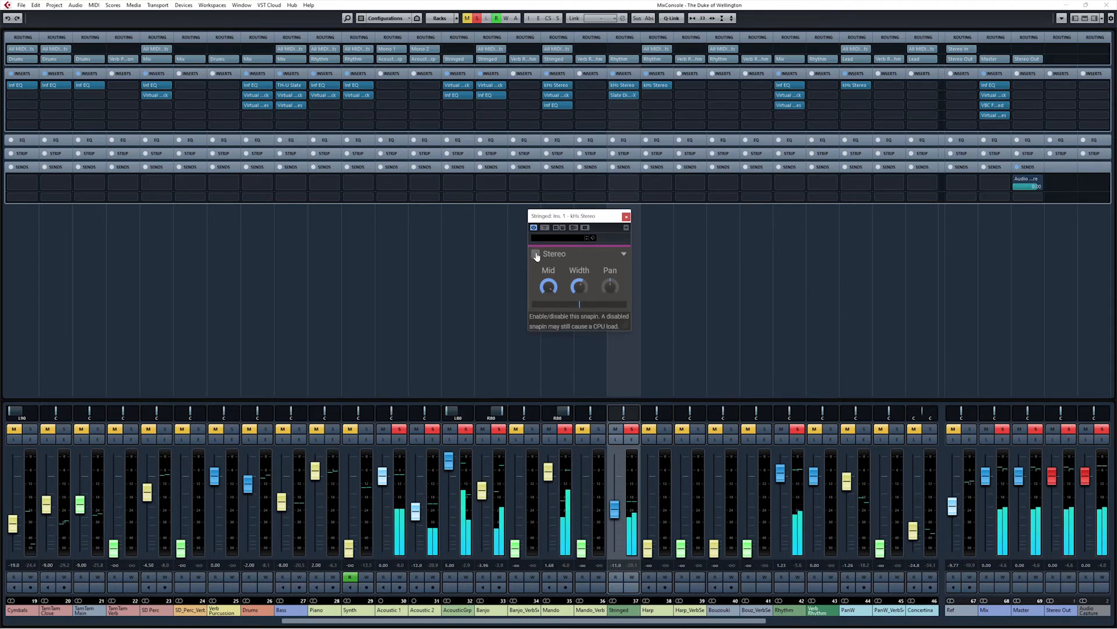
{"action": "left_click", "coordinate": [545, 227]}
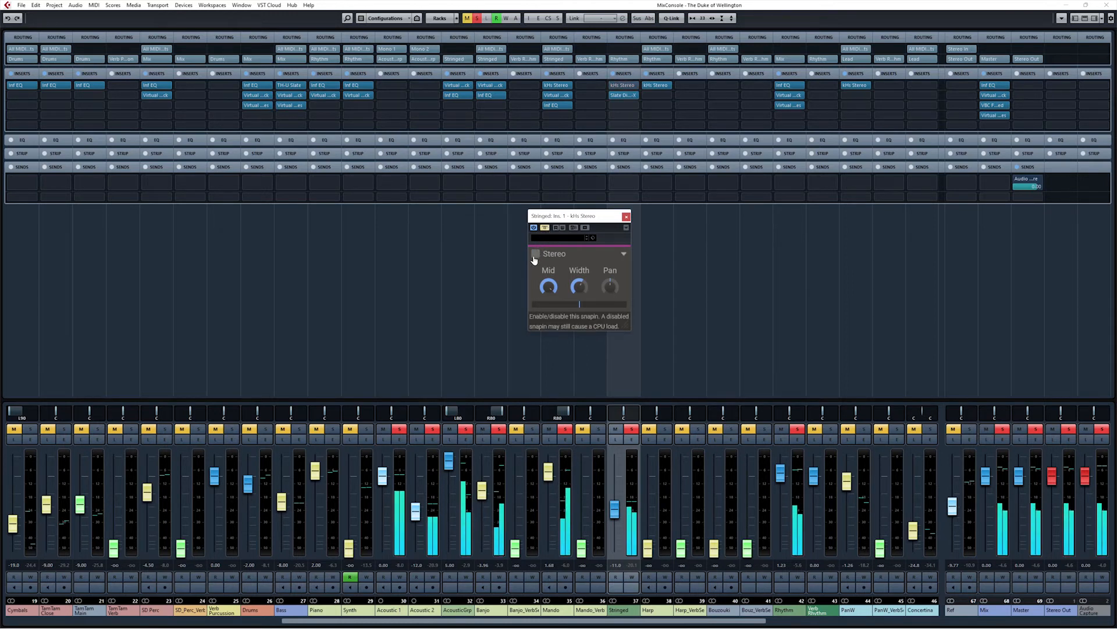
{"action": "left_click", "coordinate": [545, 228]}
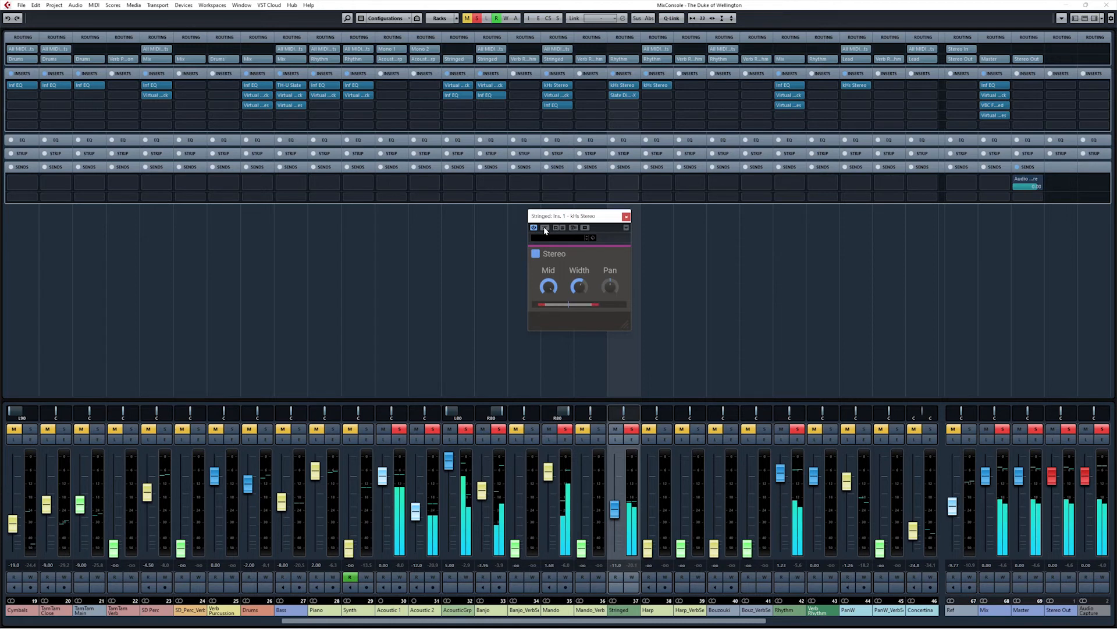
{"action": "left_click", "coordinate": [545, 228]}
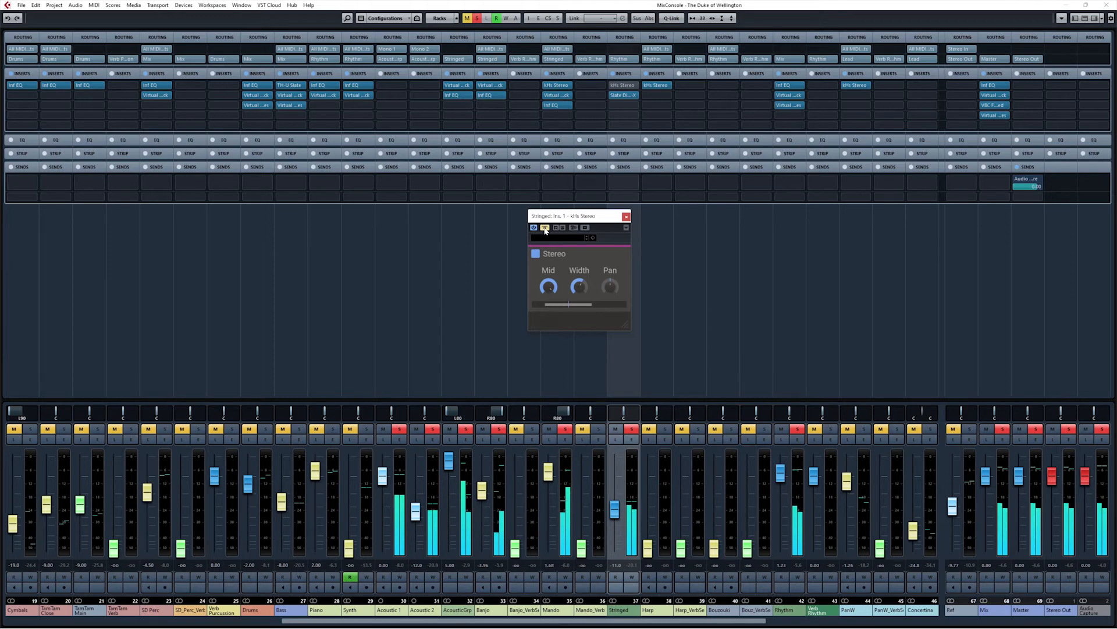
{"action": "left_click", "coordinate": [545, 228]}
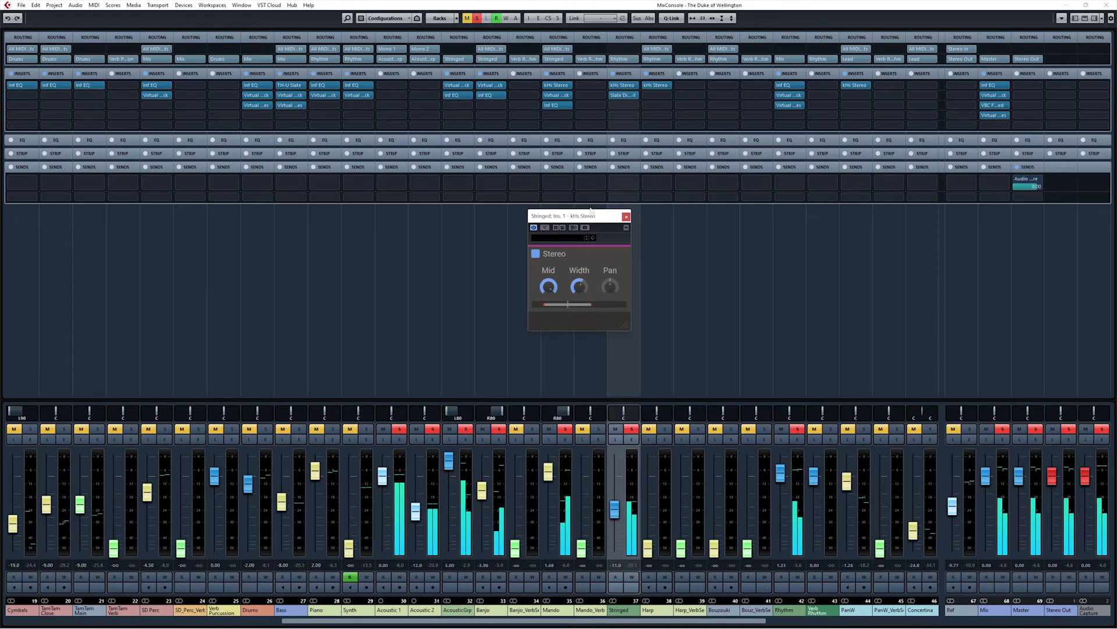
{"action": "left_click", "coordinate": [626, 218]}
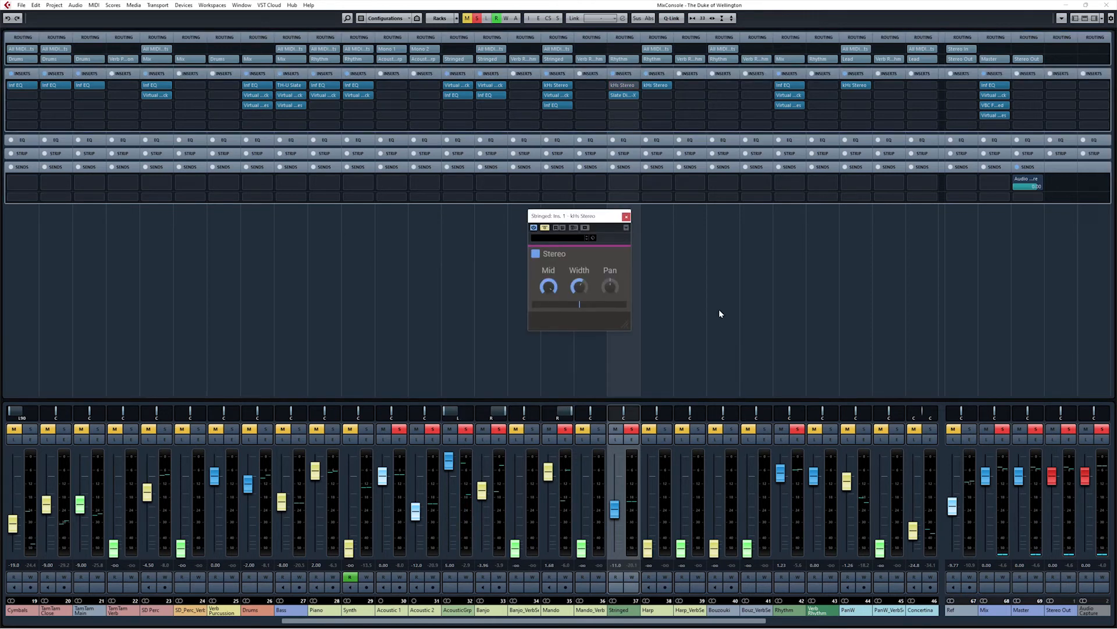
Play the Stringed group with its instruments panned fully apart and audition it with kHs Stereo bypassed and active.
{"action": "key", "text": "space"}
{"action": "left_click_drag", "start_coordinate": [556, 217], "coordinate": [569, 216]}
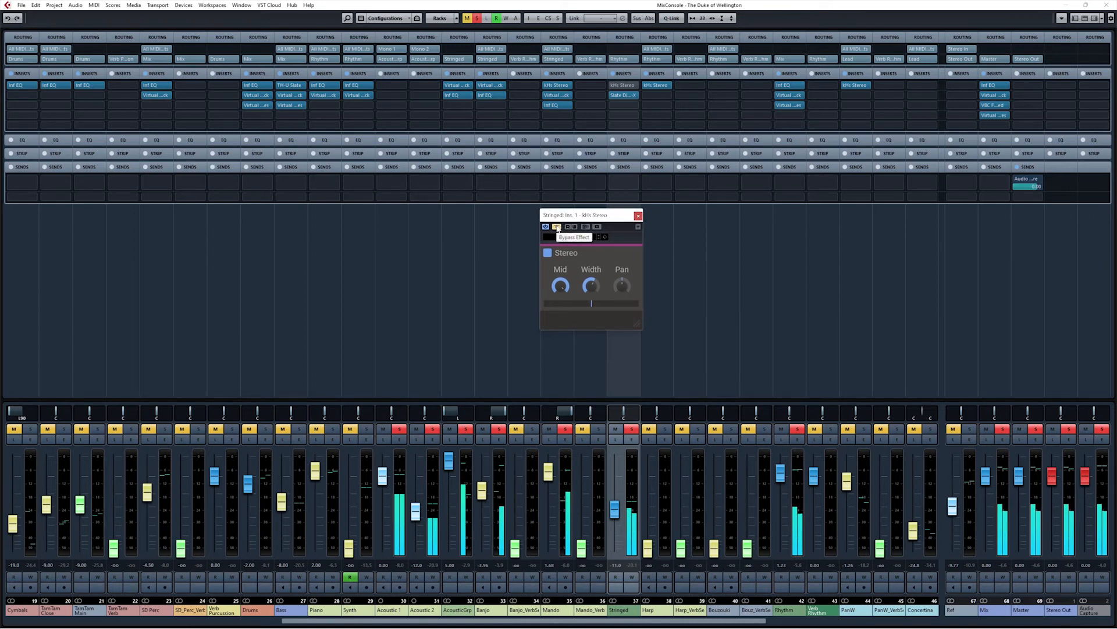
{"action": "left_click", "coordinate": [557, 227]}
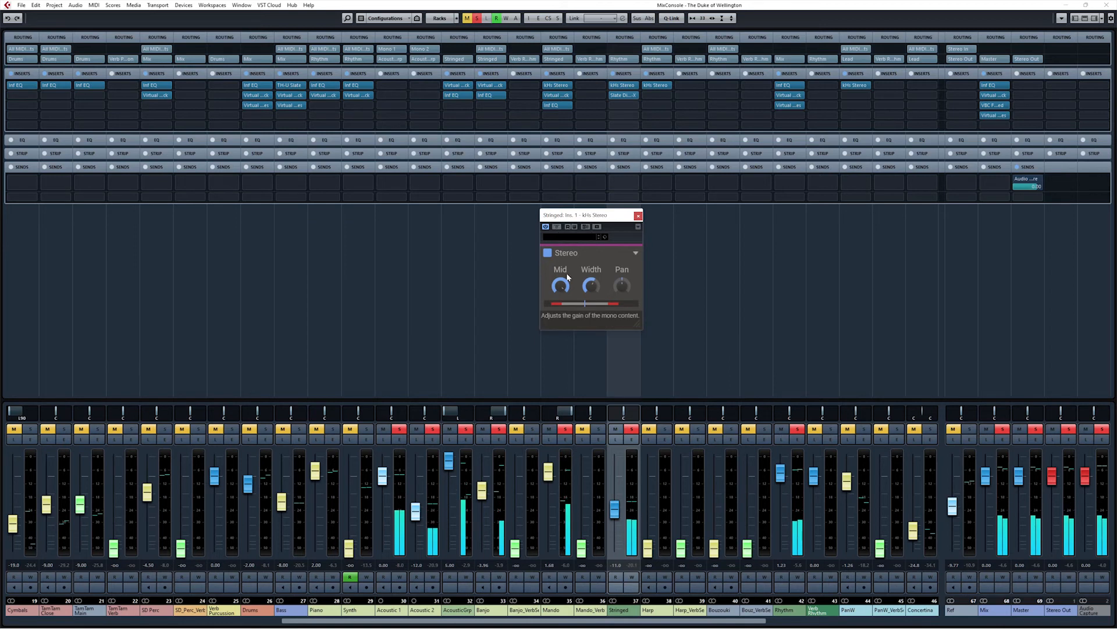
Set the AcousticGrp channel's pan to L80 and the Banjo and Mando channels' pans to R80.
{"action": "key", "text": "Return"}
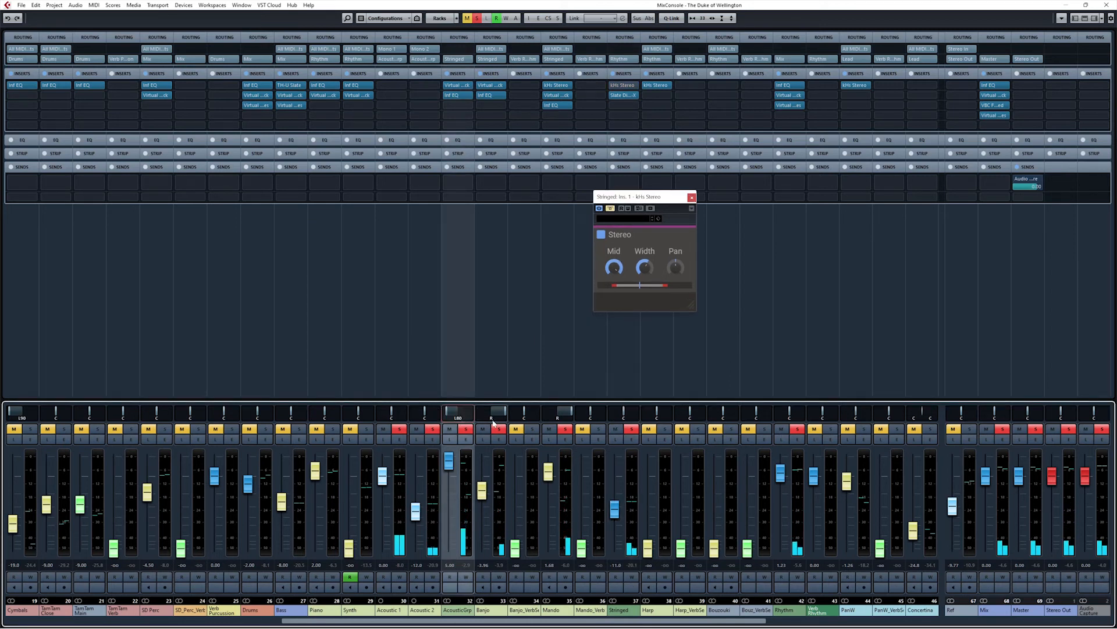
{"action": "double_click", "coordinate": [492, 417]}
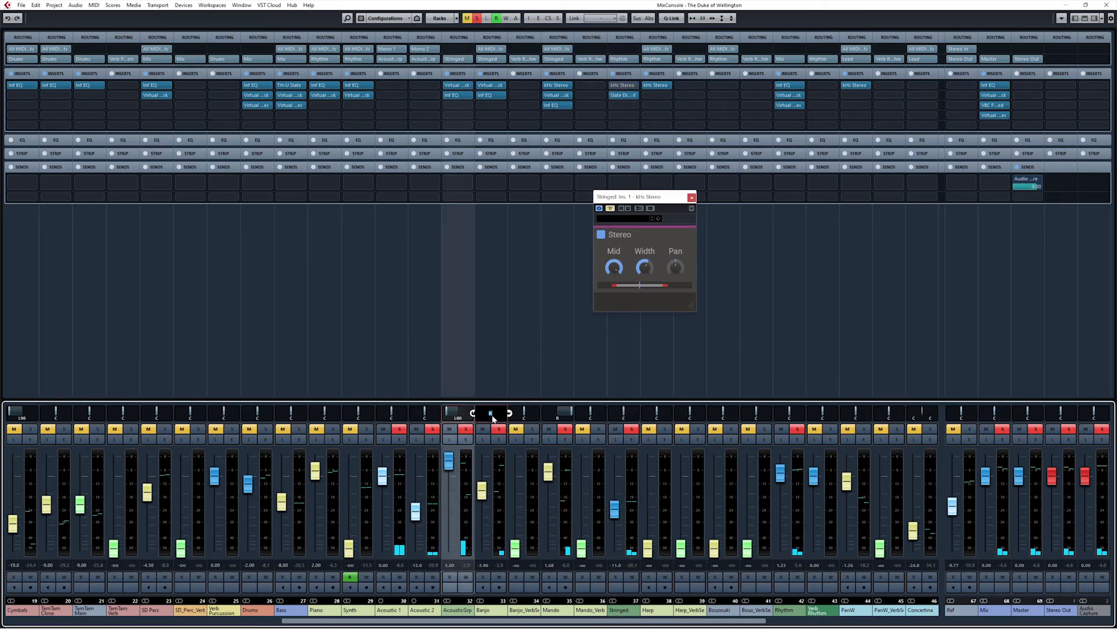
{"action": "type", "text": "R80"}
{"action": "key", "text": "Return"}
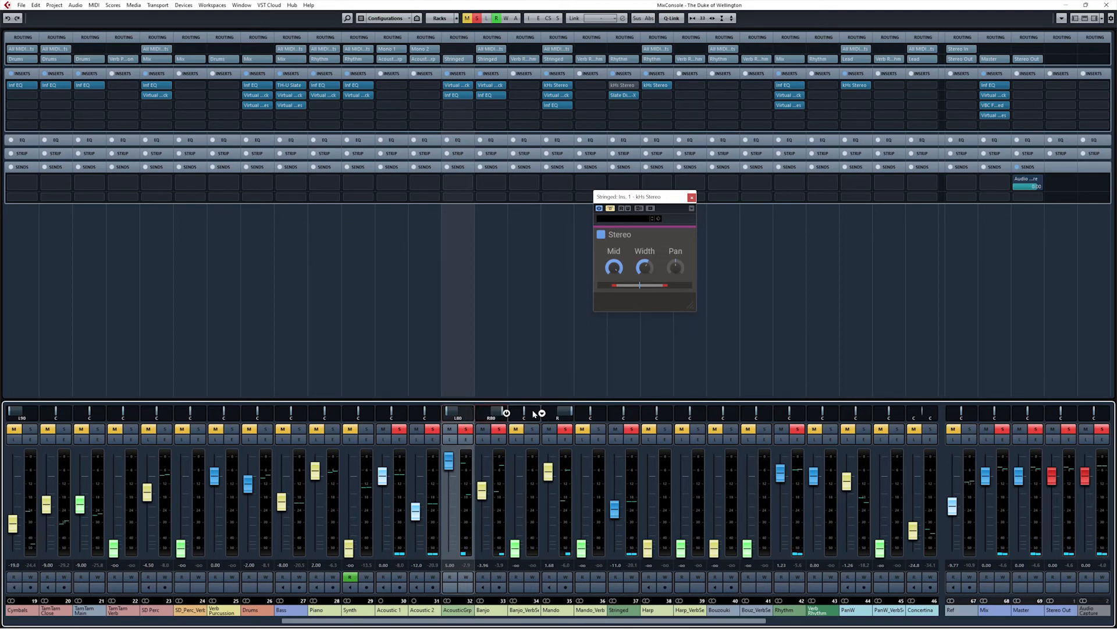
{"action": "double_click", "coordinate": [557, 418]}
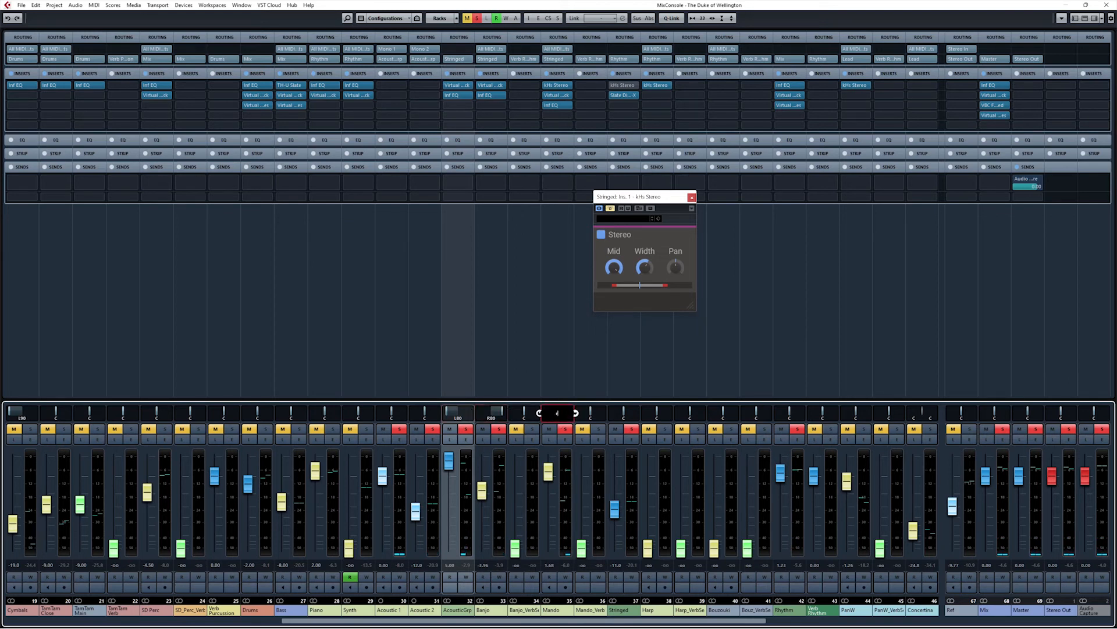
{"action": "type", "text": "R80"}
{"action": "key", "text": "Return"}
Compare the Stringed group's width with kHs Stereo bypassed and active at the 80 pan settings, leaving the effect active.
{"action": "left_click", "coordinate": [611, 209]}
{"action": "left_click", "coordinate": [613, 208]}
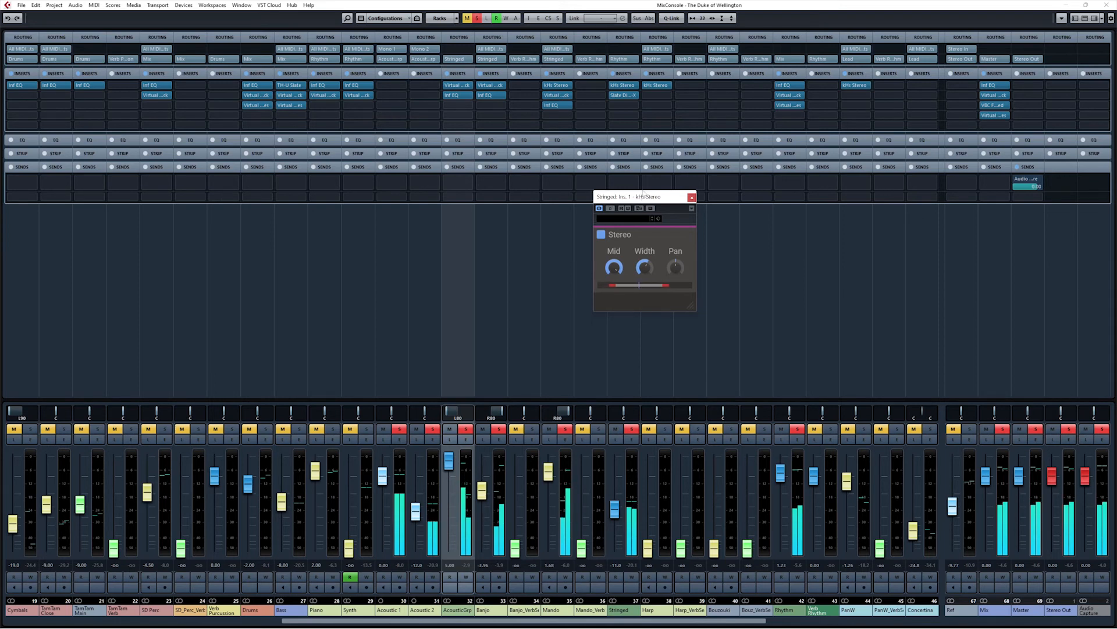
{"action": "left_click_drag", "start_coordinate": [640, 200], "coordinate": [625, 216]}
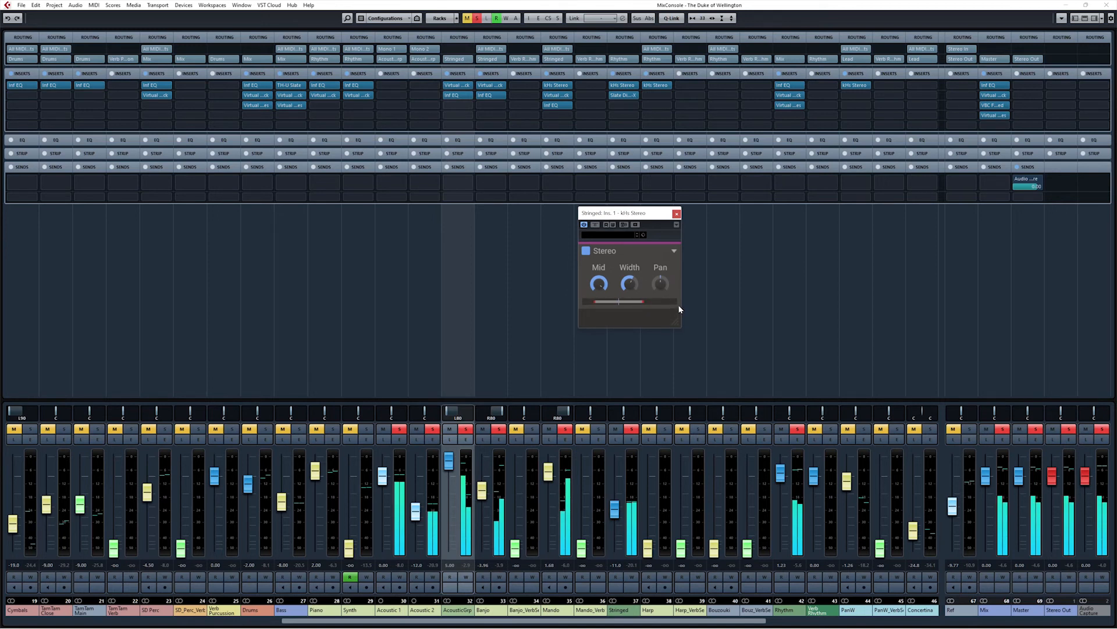
{"action": "mouse_move", "coordinate": [675, 303]}
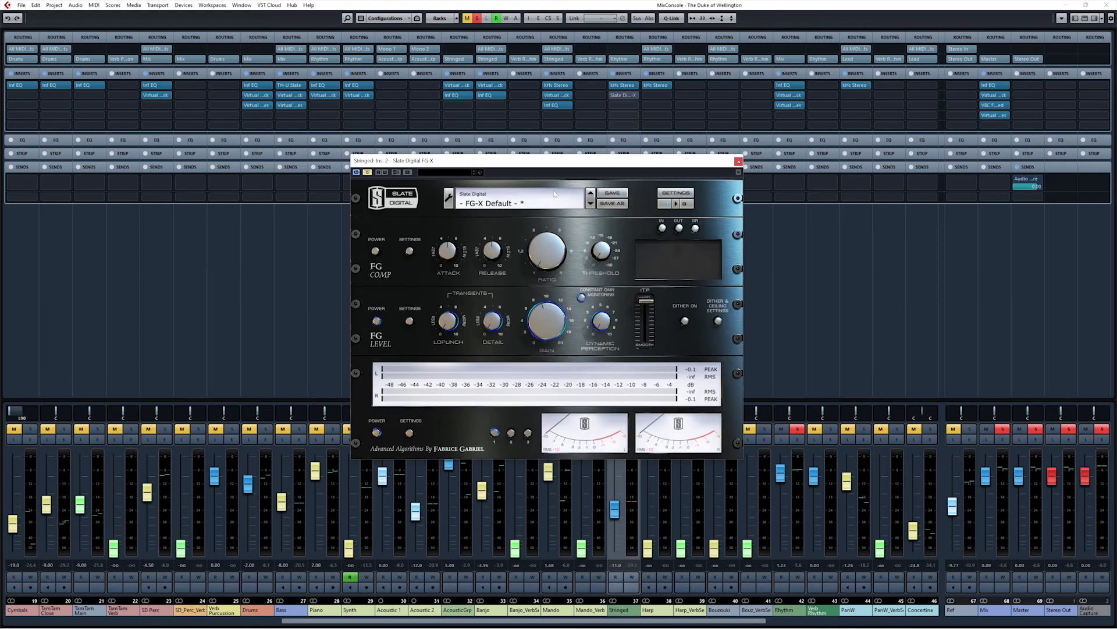
Activate the Stringed channel's Slate Digital FG-X insert during playback and compare the group with it bypassed and active.
{"action": "key", "text": "space"}
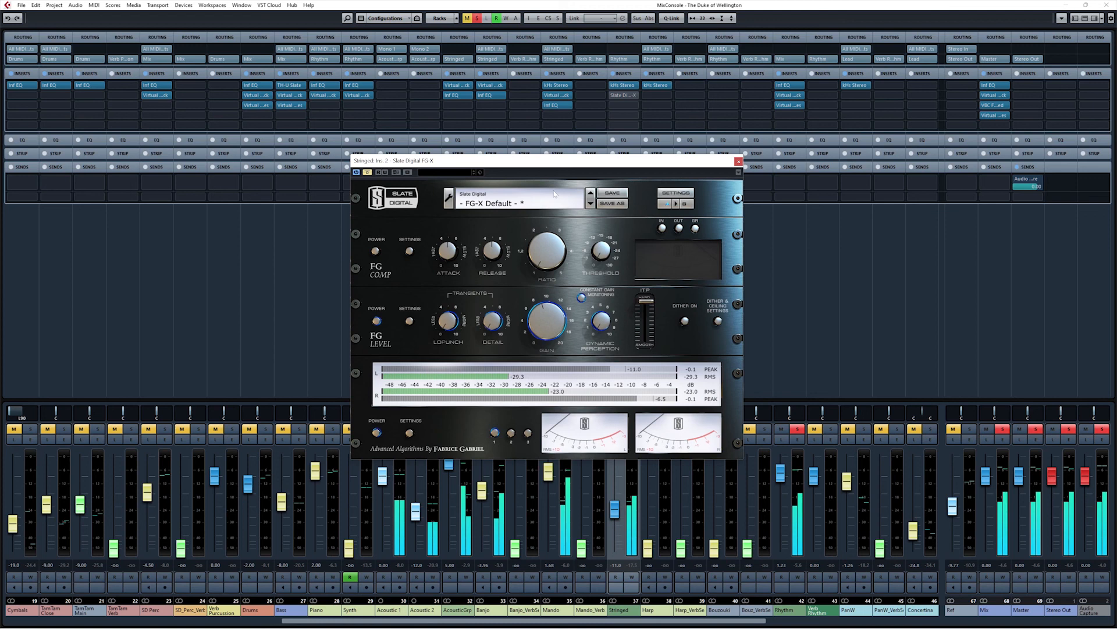
{"action": "left_click", "coordinate": [368, 173]}
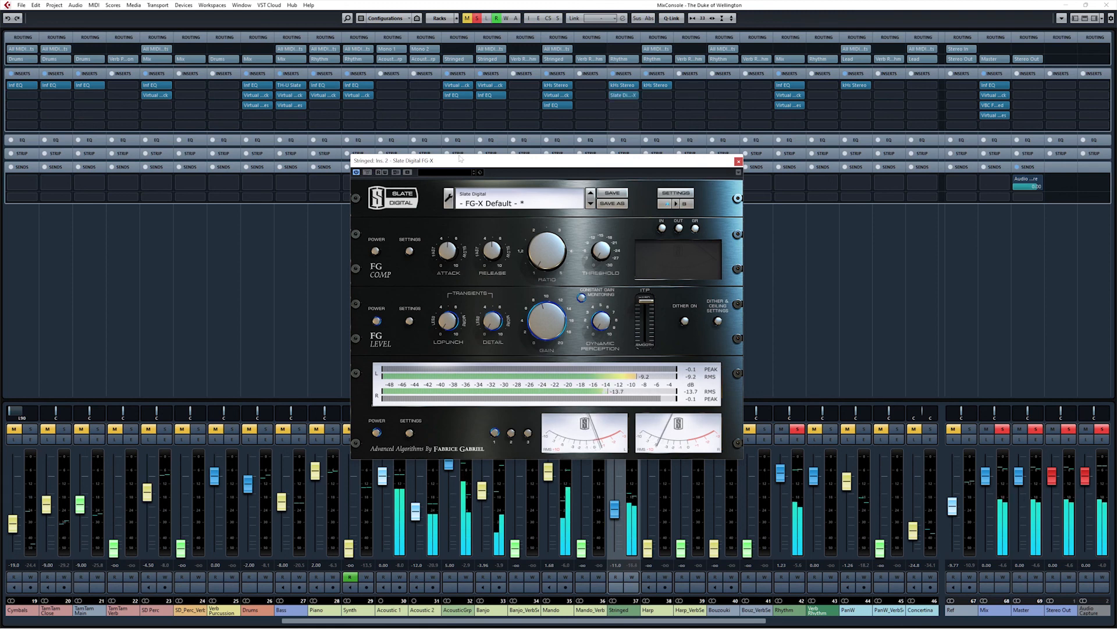
{"action": "left_click_drag", "start_coordinate": [460, 162], "coordinate": [682, 65]}
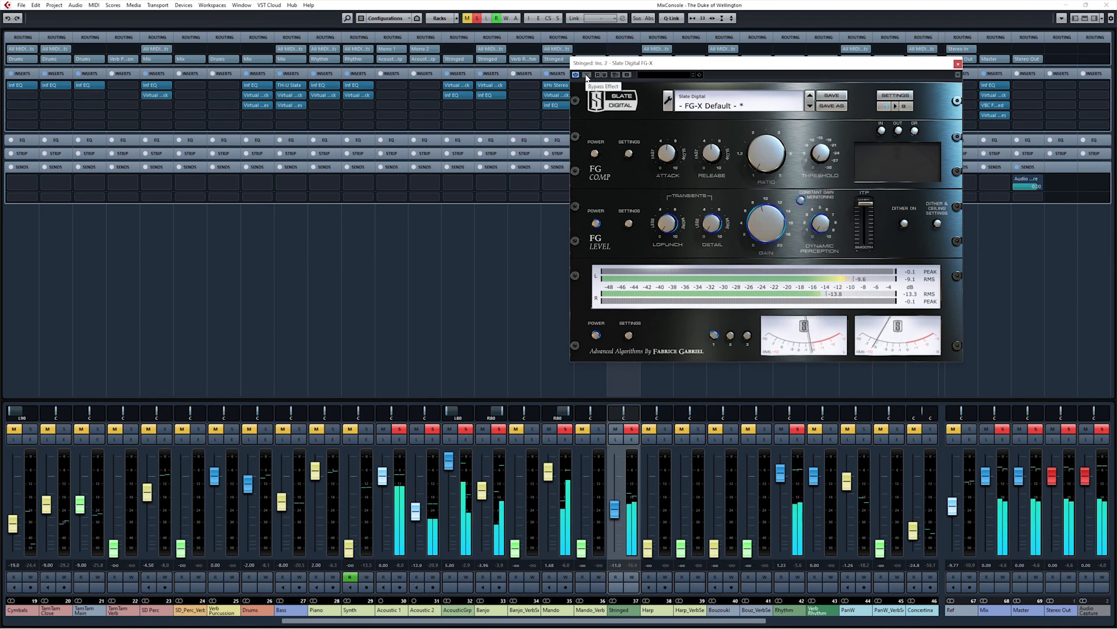
{"action": "left_click", "coordinate": [587, 75]}
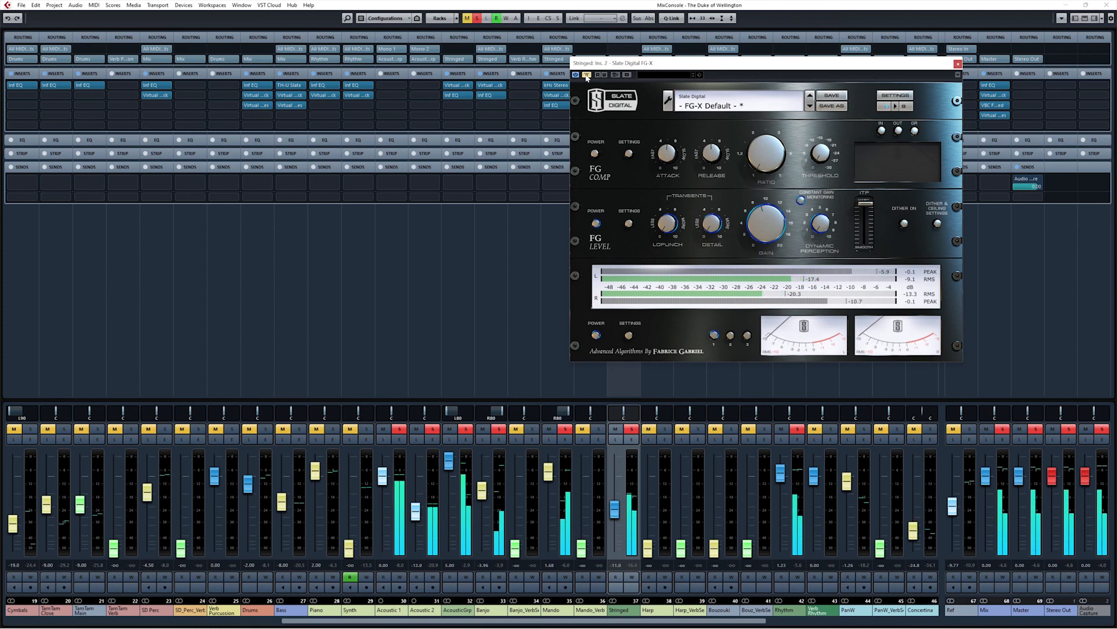
{"action": "left_click", "coordinate": [586, 75]}
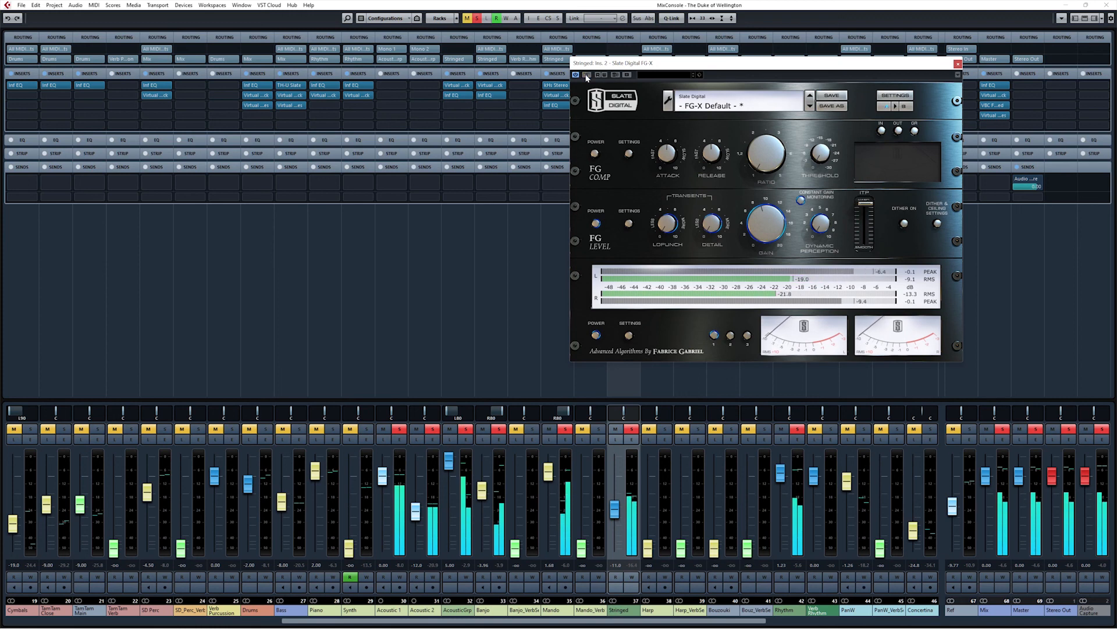